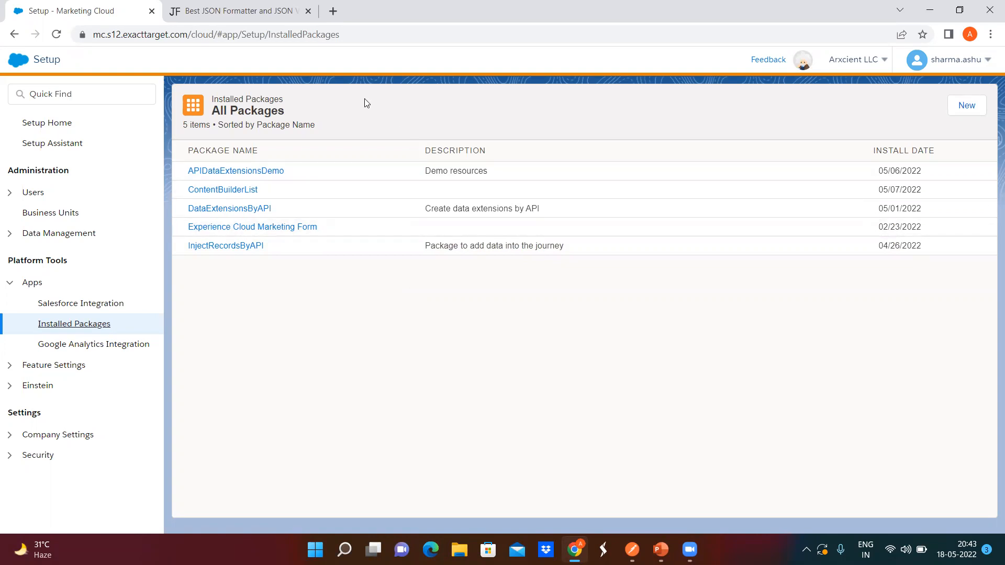
Create a new installed package named Test with the description "This is for Testing Purpose"
click(968, 107)
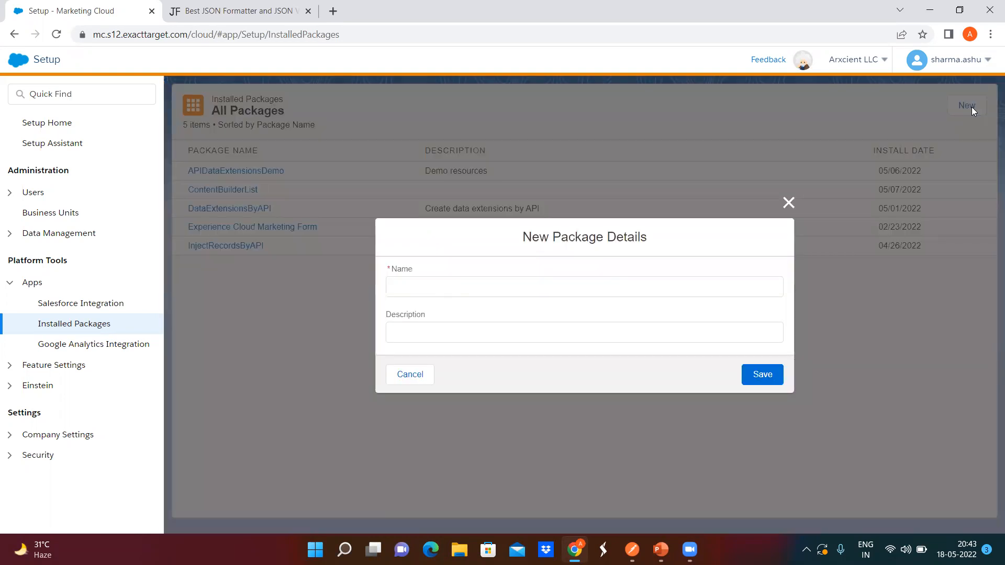
click(548, 284)
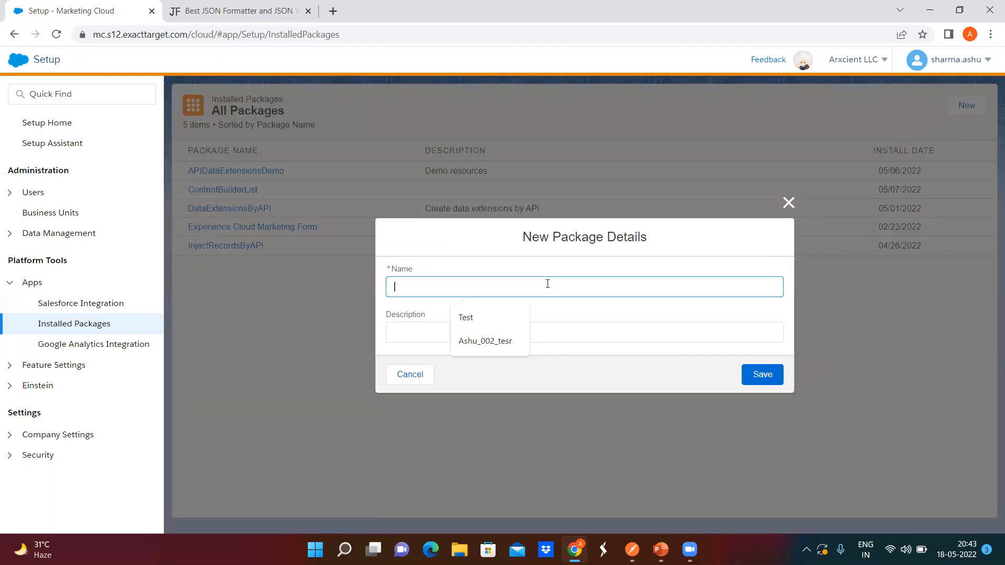
click(495, 318)
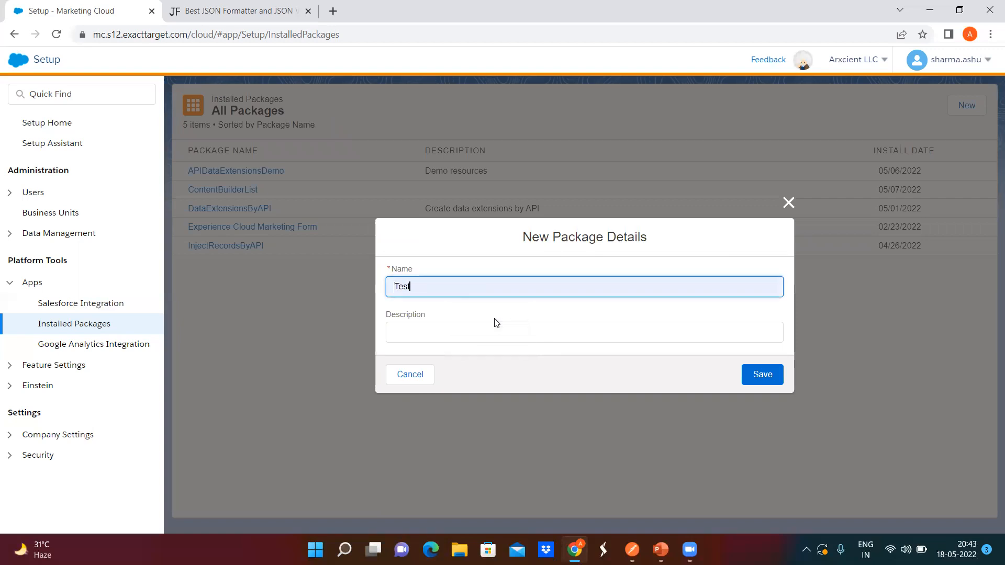
click(447, 335)
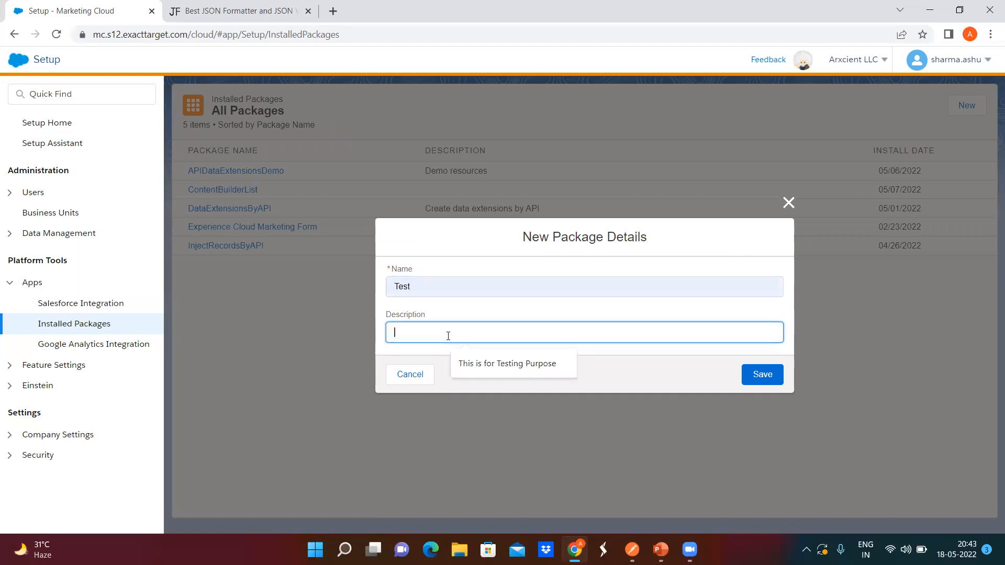
click(498, 365)
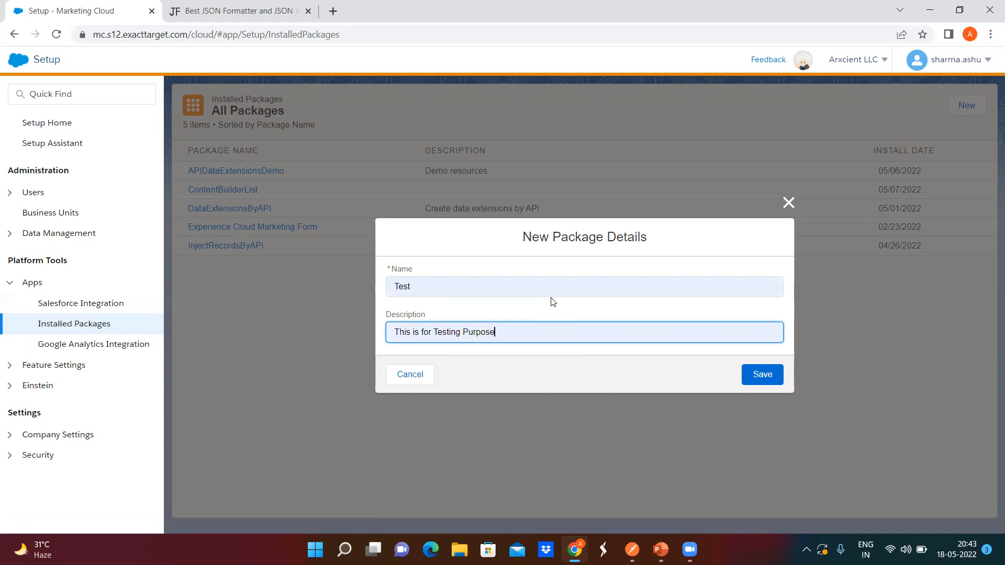
click(758, 378)
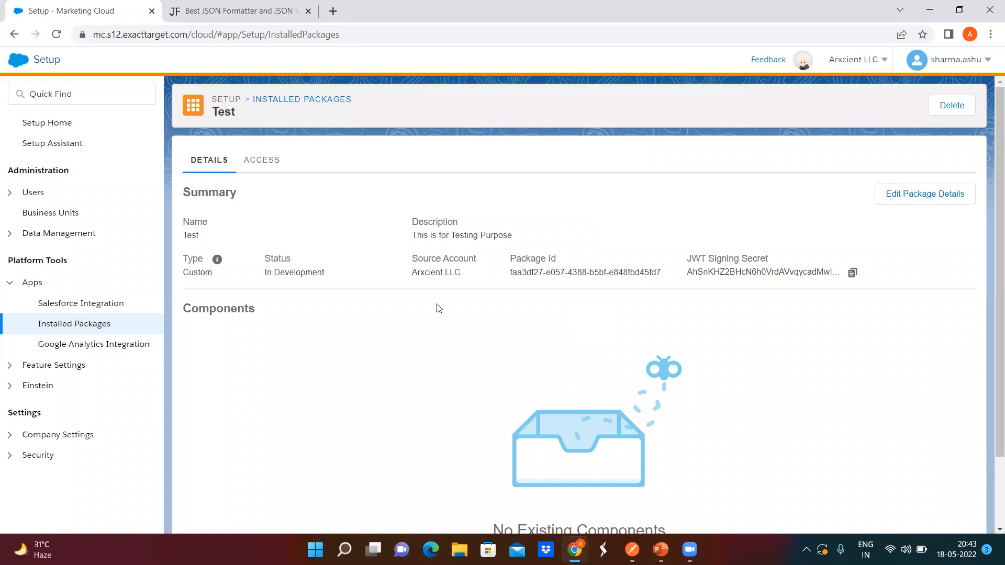
Add an API Integration component to the Test package, with Server-to-Server as its integration type
scroll(630, 306, down, 2)
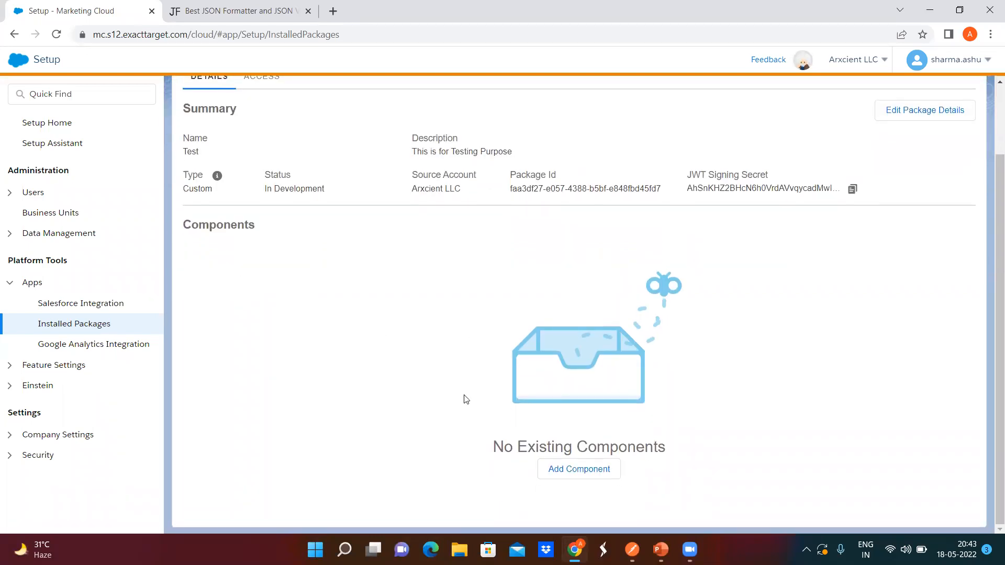
click(574, 470)
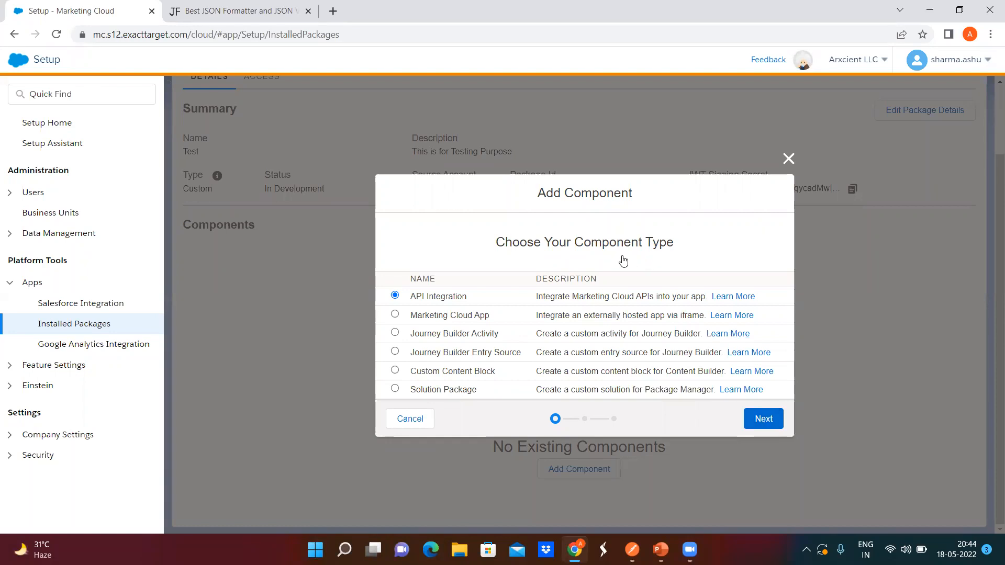
click(755, 426)
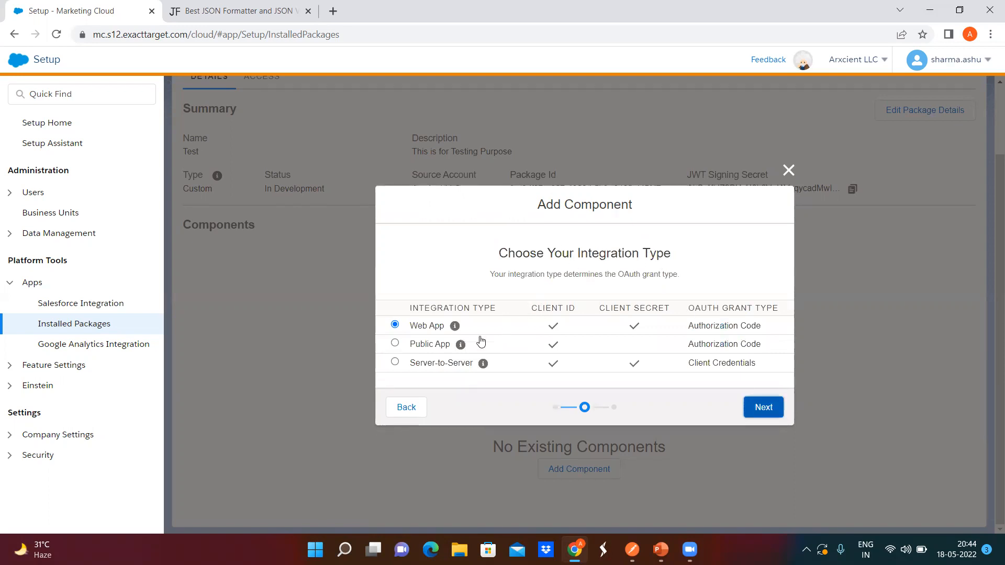
click(395, 362)
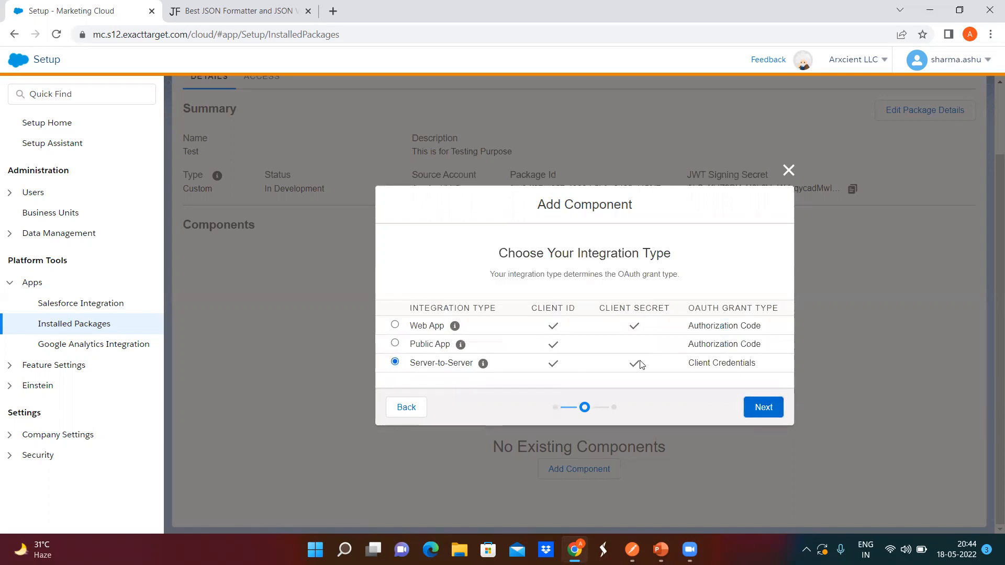
click(774, 414)
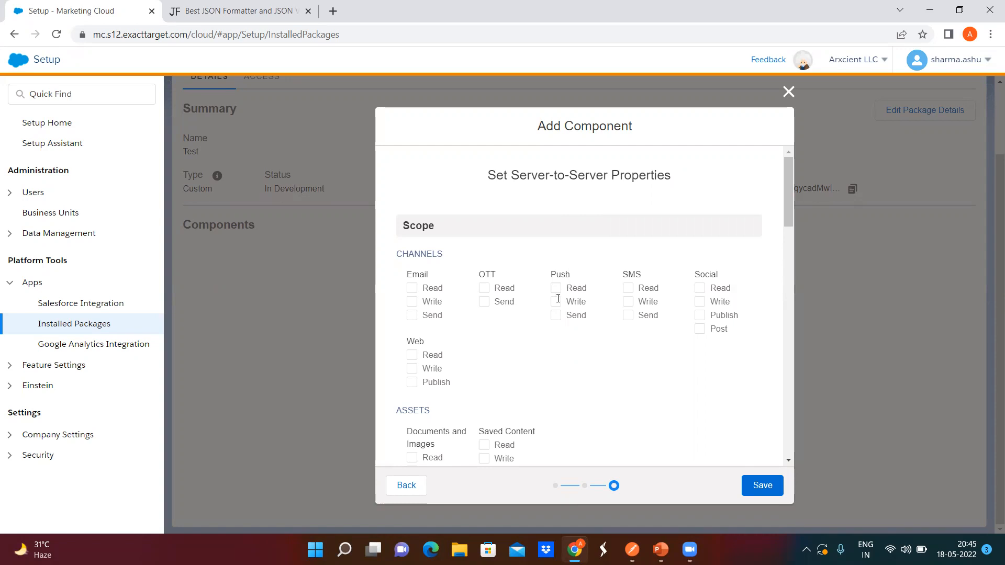
Grant the component the Email Read, Write and Send scopes and save it
click(413, 289)
click(413, 302)
click(412, 315)
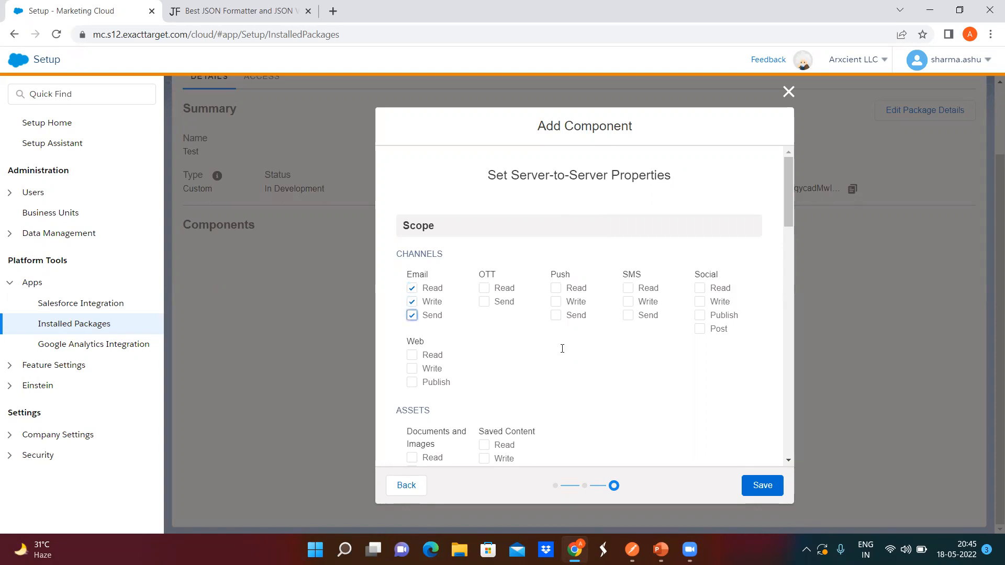
click(763, 485)
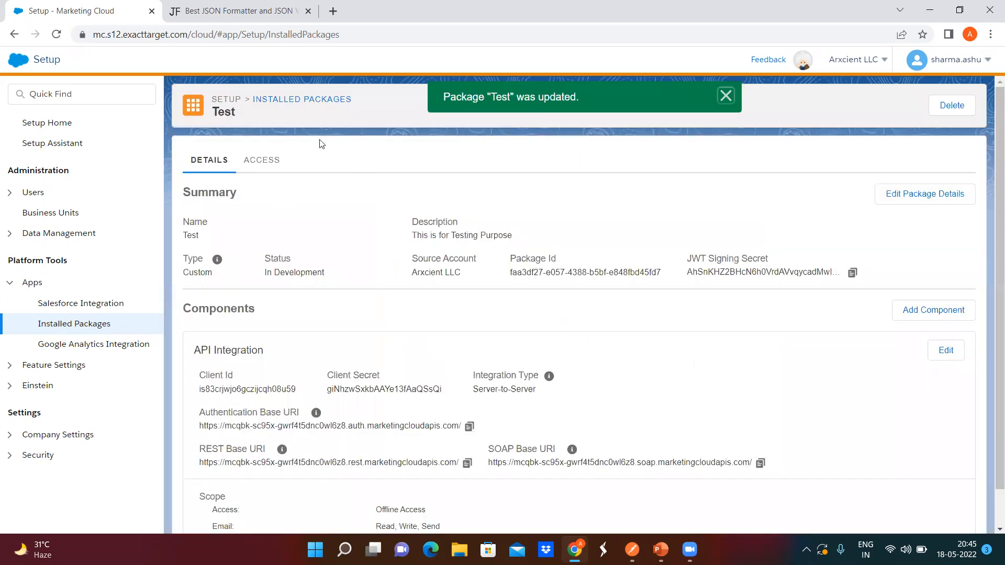
Review the Test package's API Integration details and its business unit access settings
scroll(408, 199, down, 2)
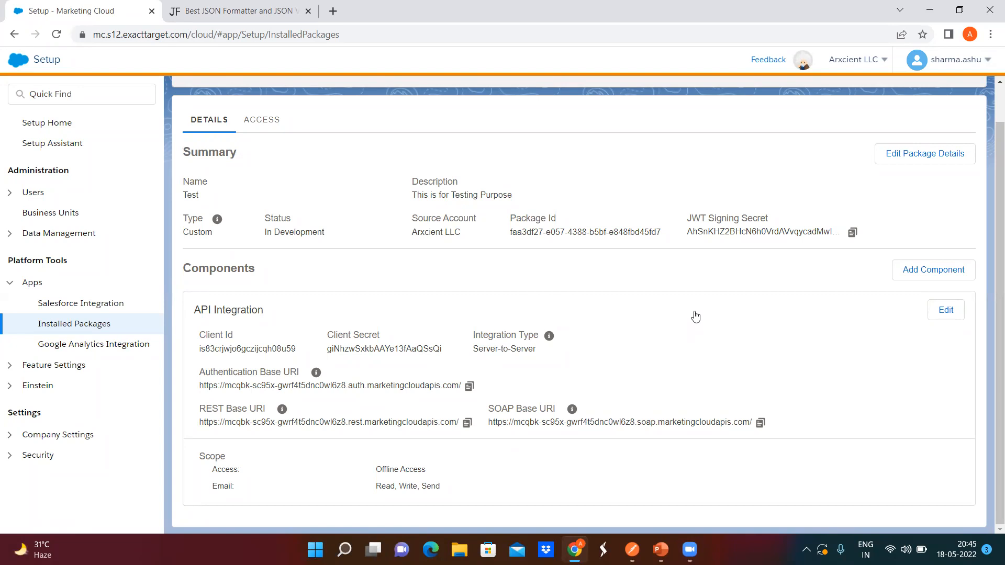
scroll(371, 180, up, 1)
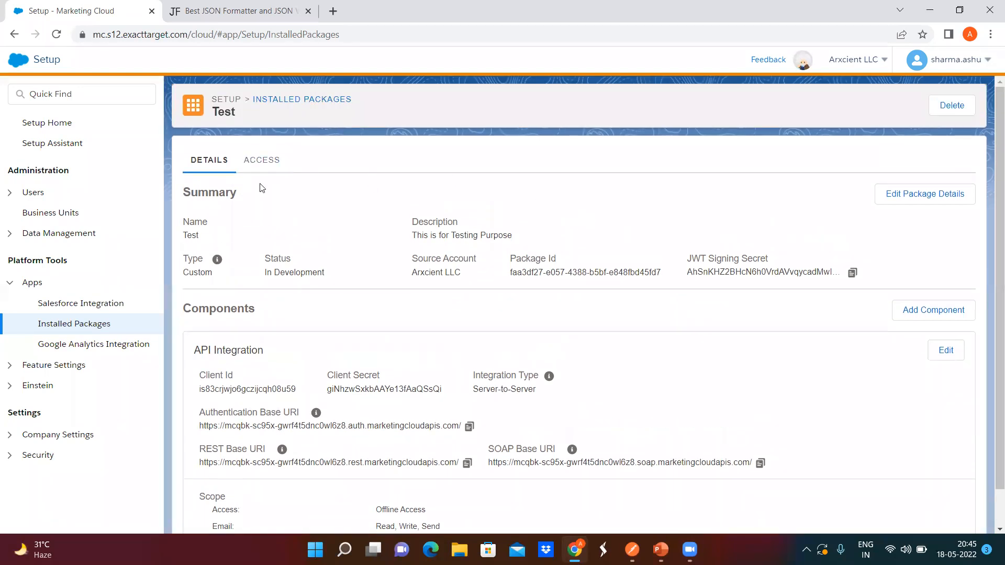
click(265, 165)
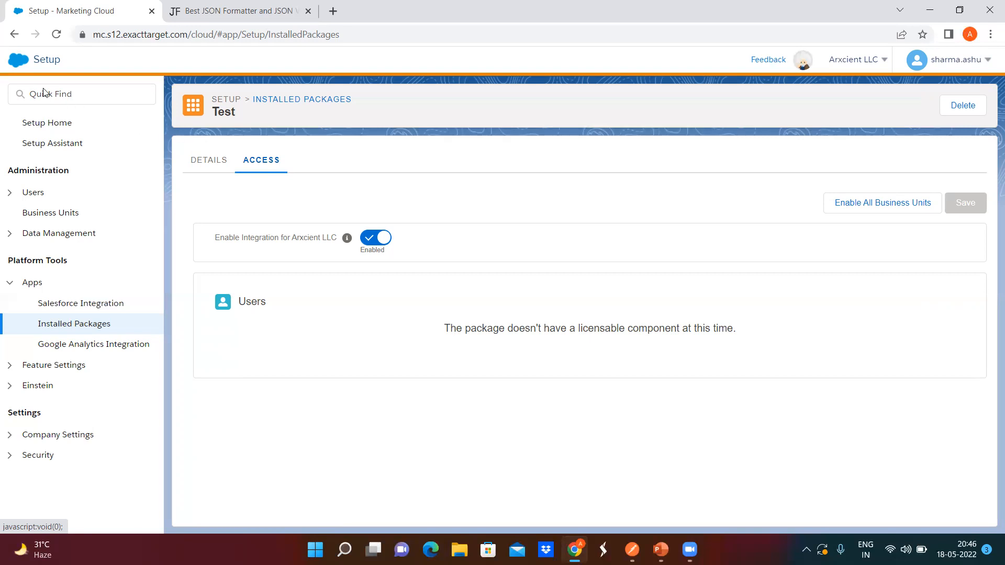
Go to Journey Builder and open the InjectRecordsByAPI journey
click(14, 70)
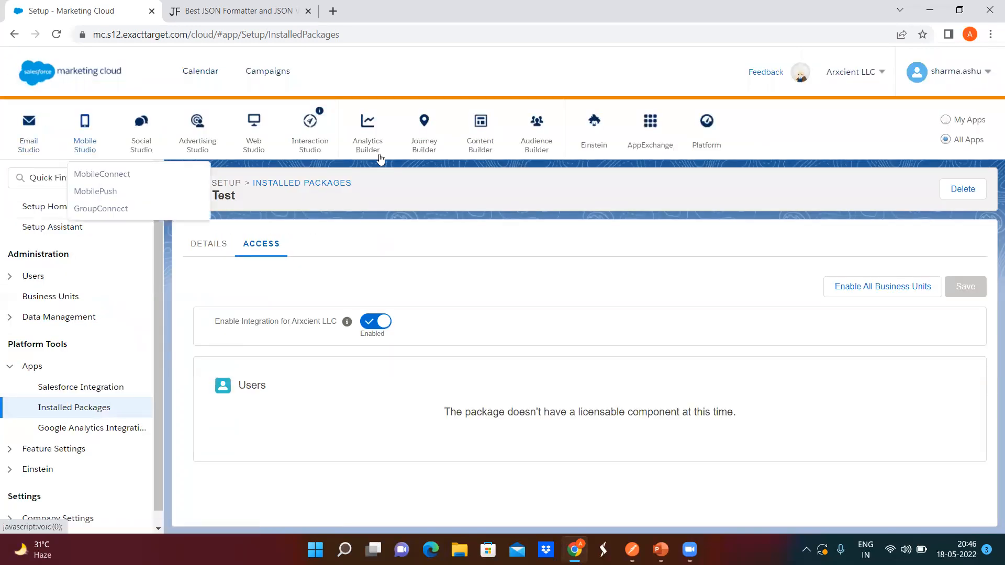
mouse_move(428, 153)
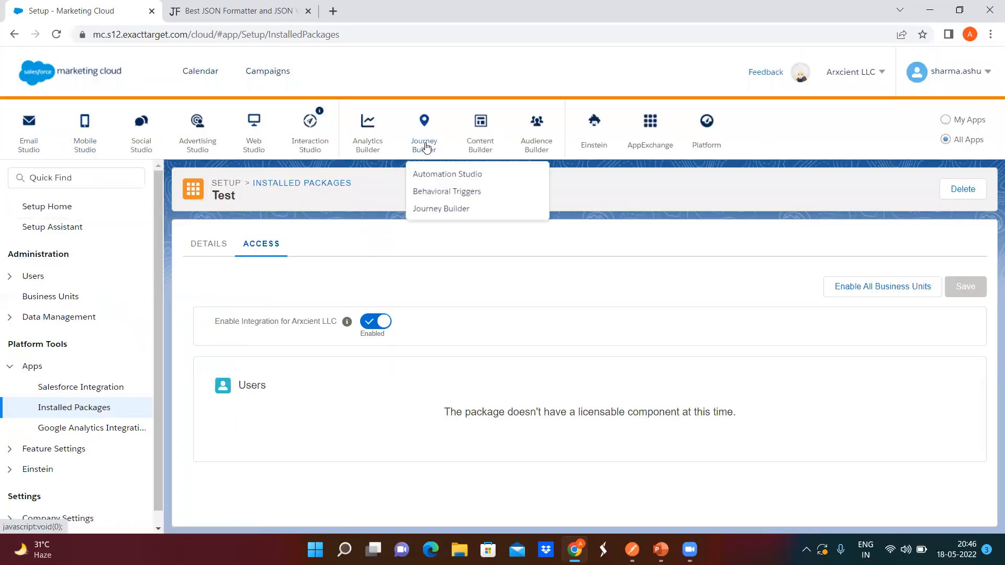
click(434, 209)
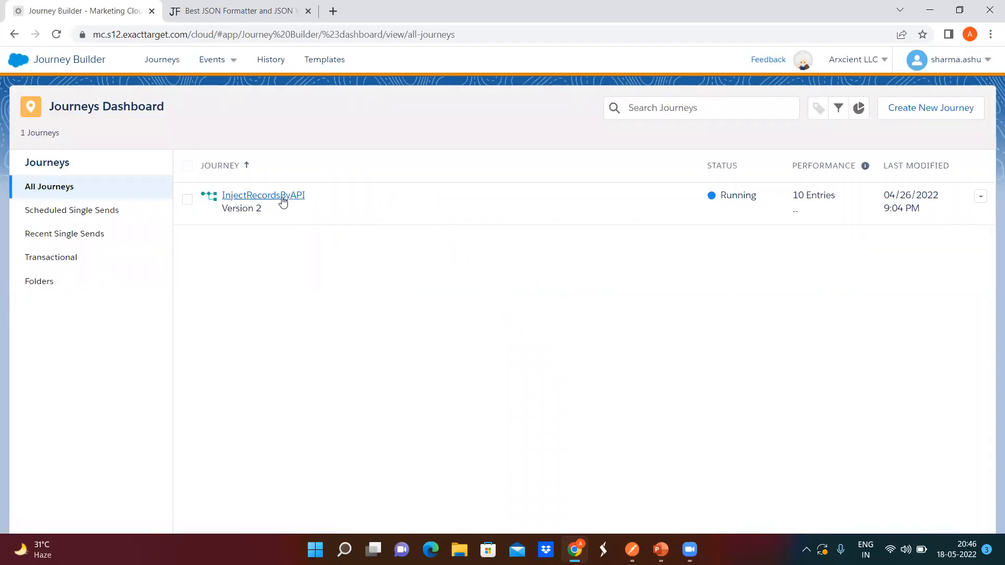
click(283, 196)
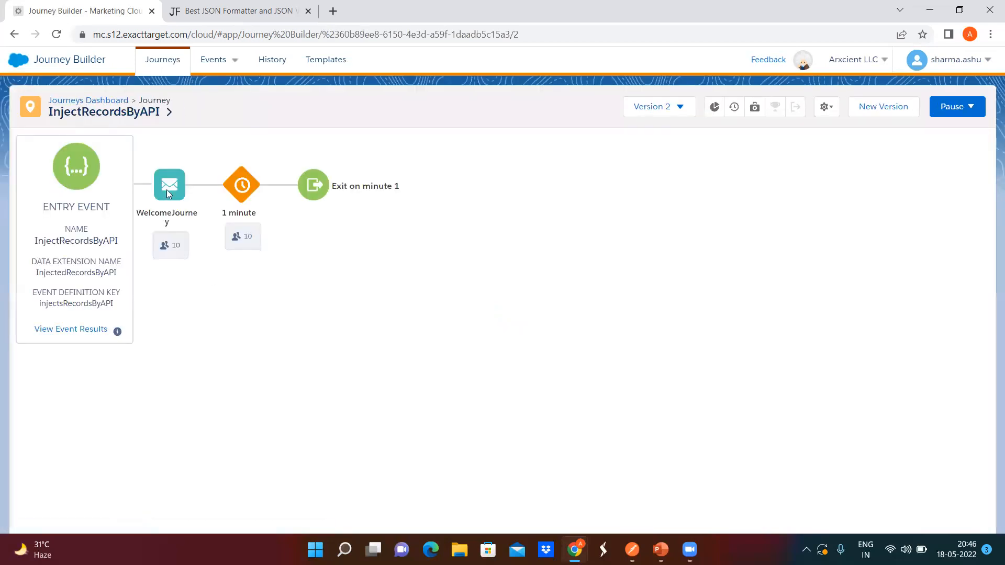
Examine the journey's API entry event, checking its event definition key and data extension name
click(96, 225)
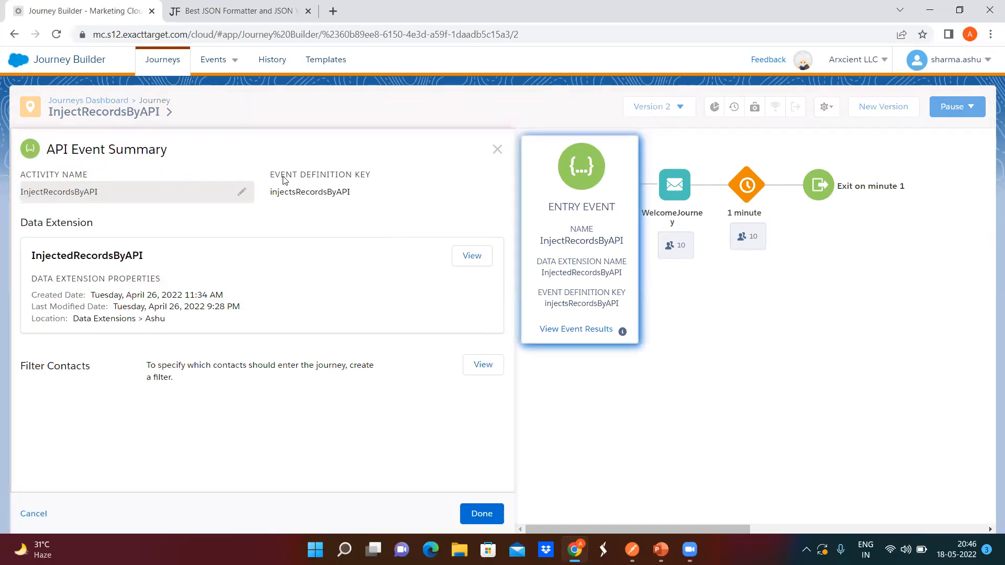
drag(365, 196, 269, 196)
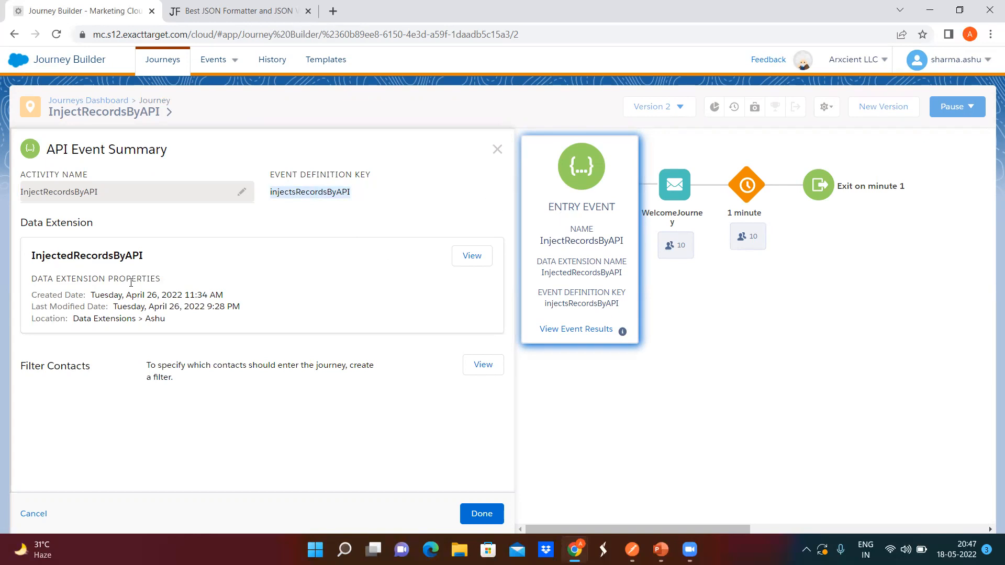
drag(149, 259, 29, 263)
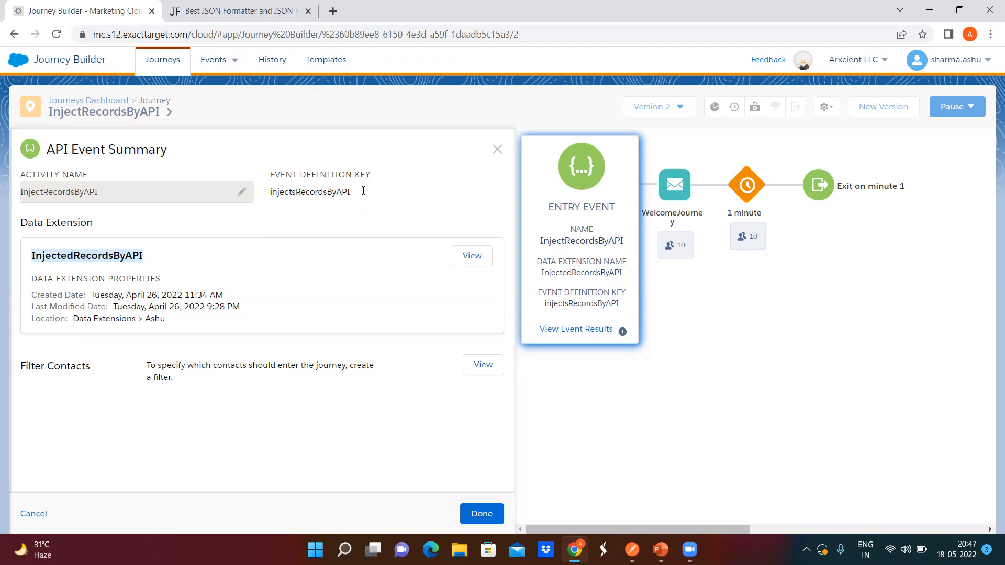
mouse_move(232, 74)
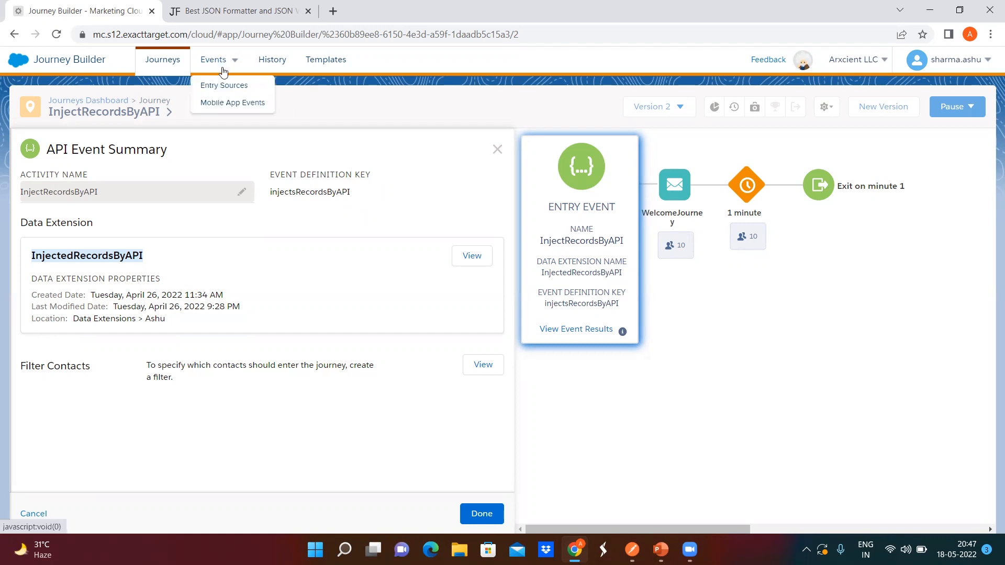
click(230, 86)
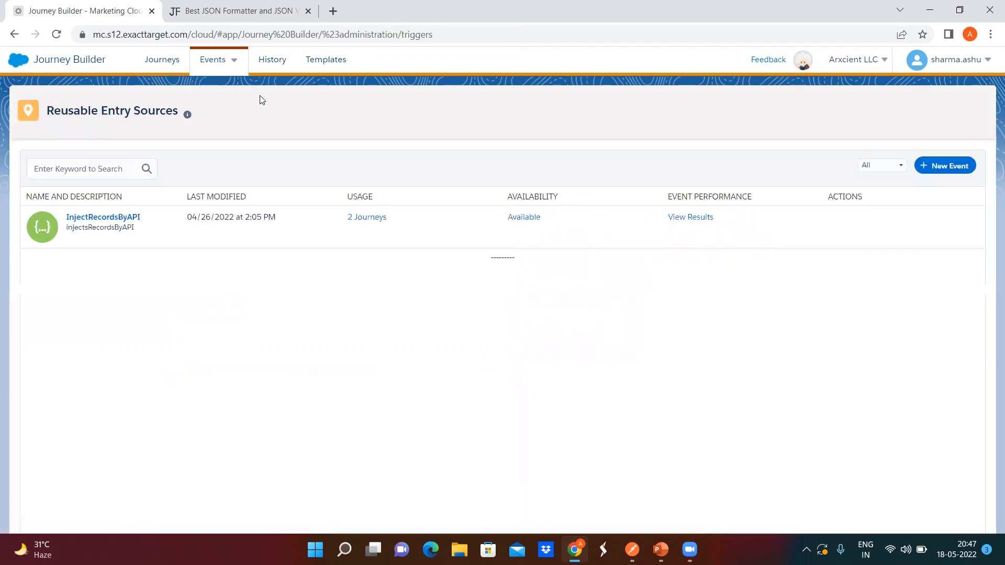
click(940, 165)
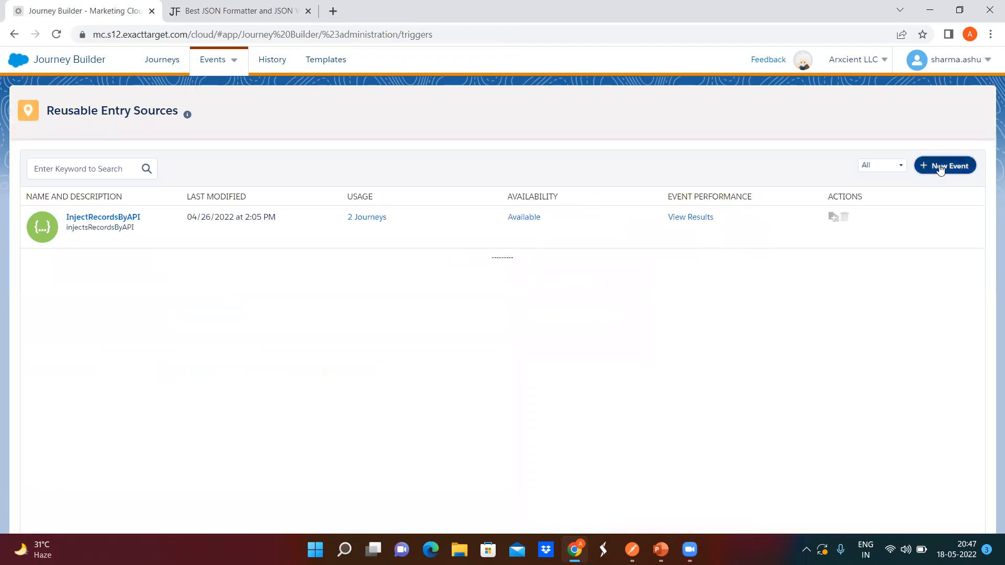
click(741, 222)
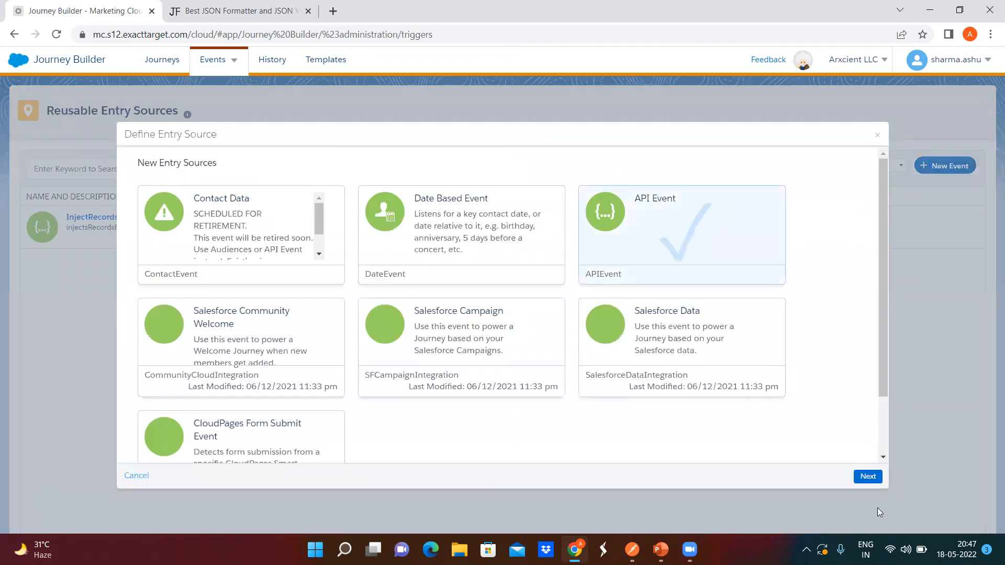
click(868, 476)
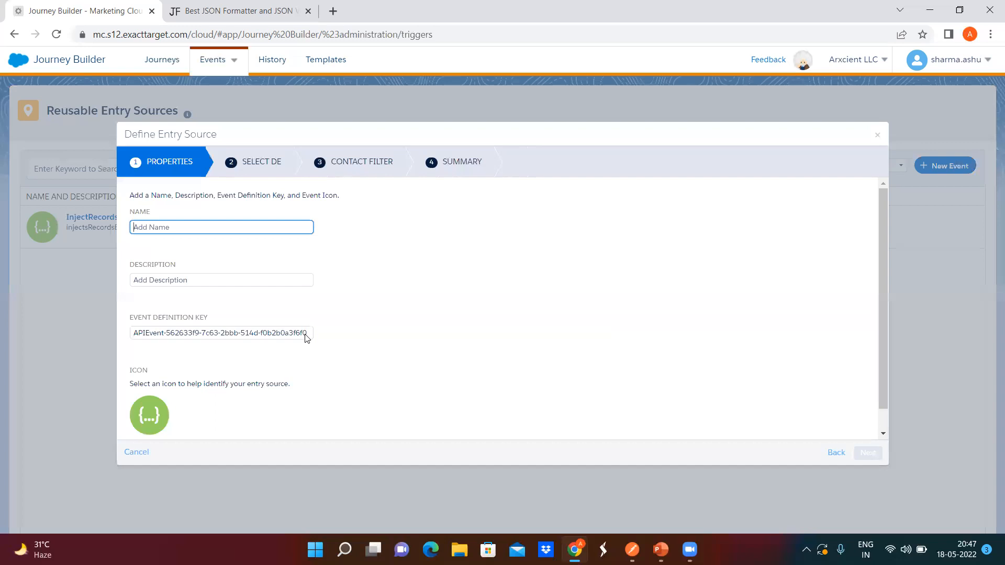
drag(307, 338, 135, 338)
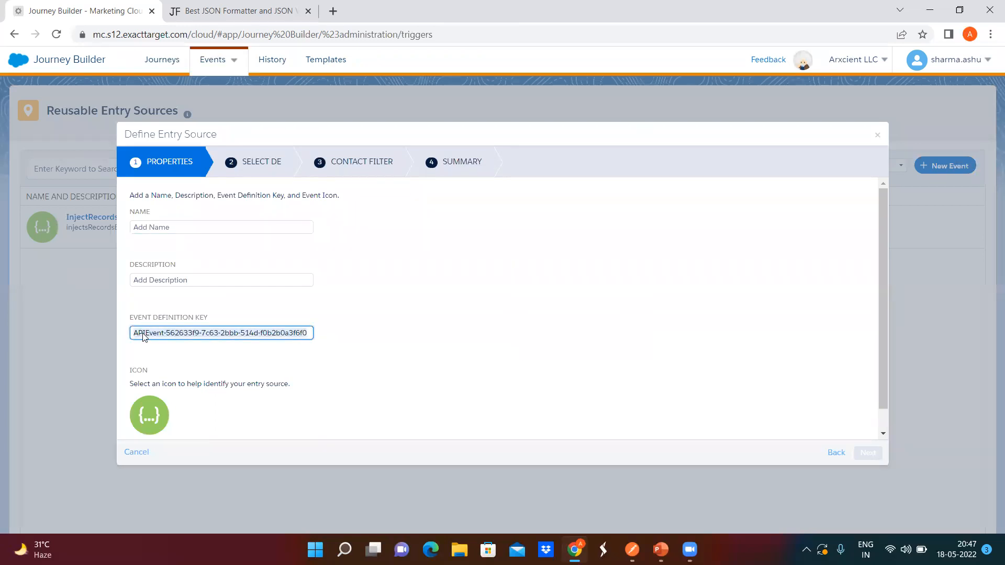
key(BackSpace)
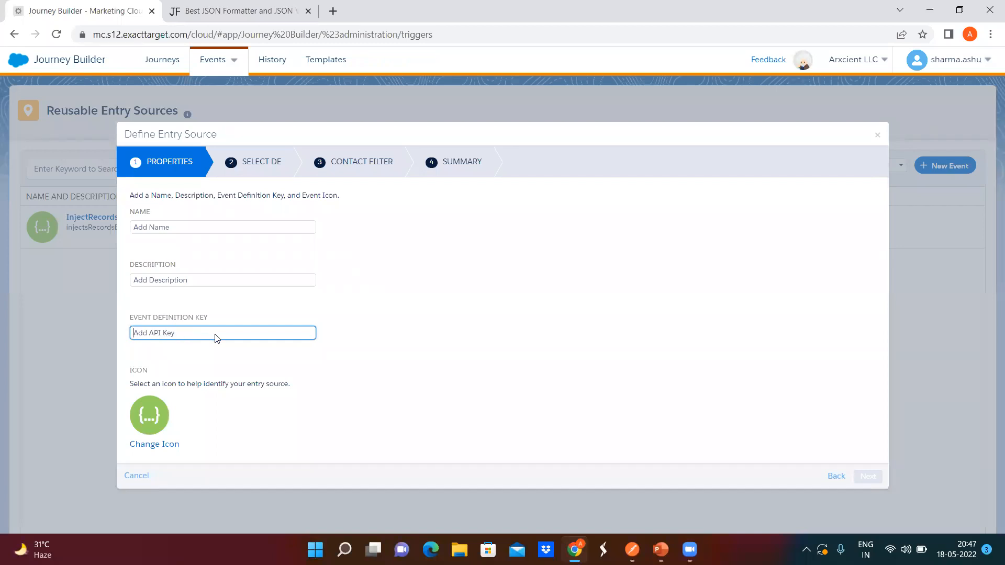
click(878, 137)
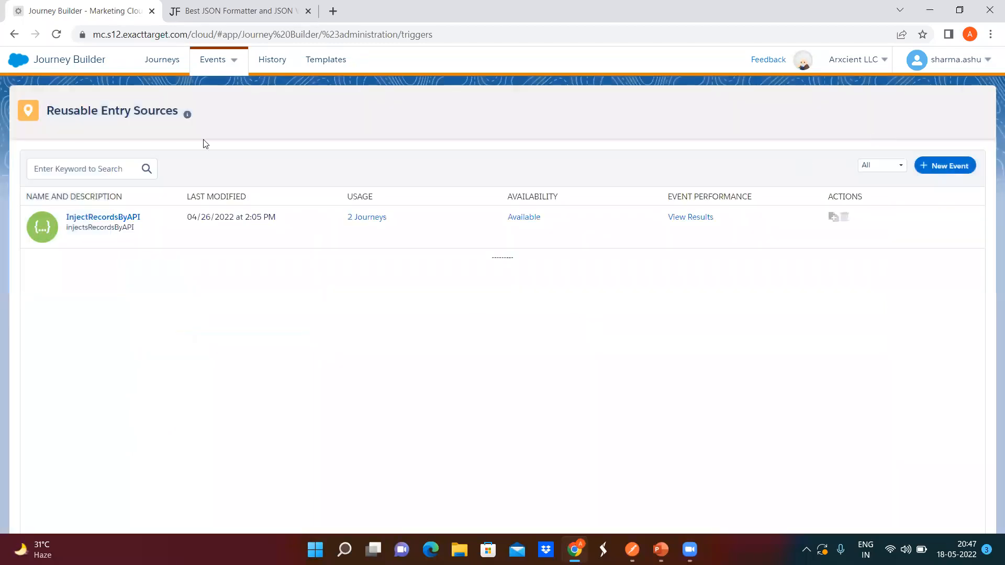
Return to the journeys dashboard and reopen the InjectRecordsByAPI journey
click(169, 68)
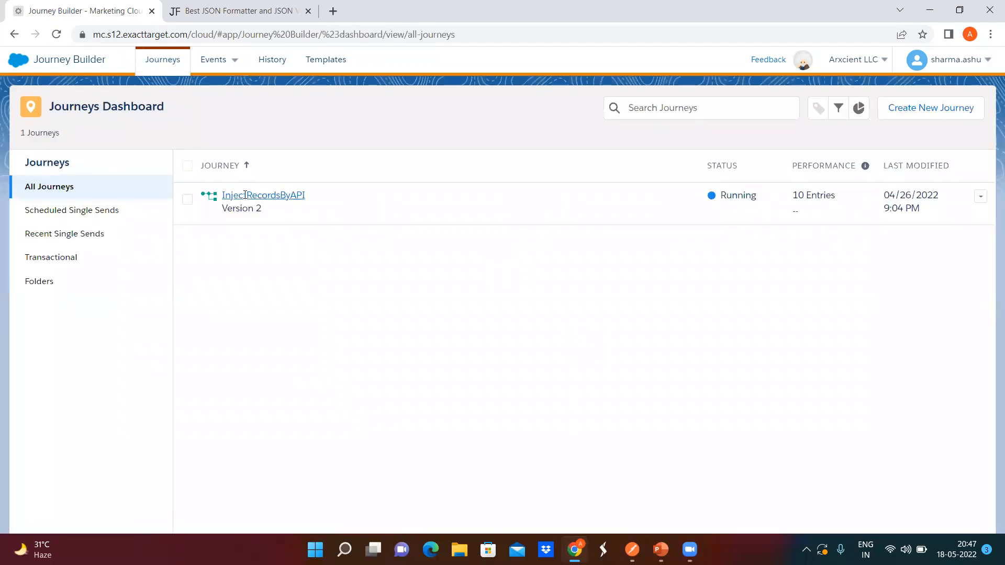
click(245, 197)
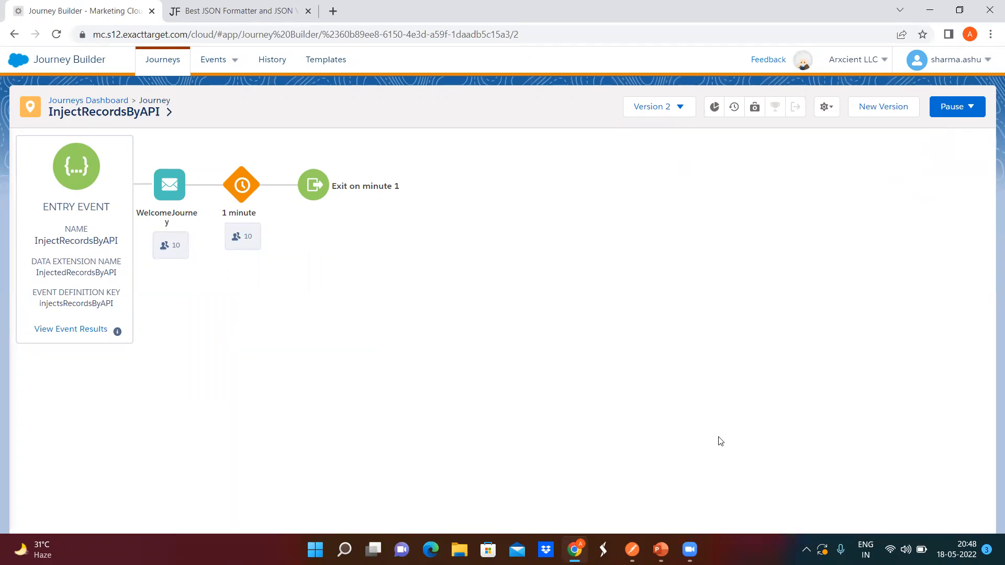
Switch to PowerPoint and present the slide deck from the current slide, "Steps to create Install Package"
click(660, 550)
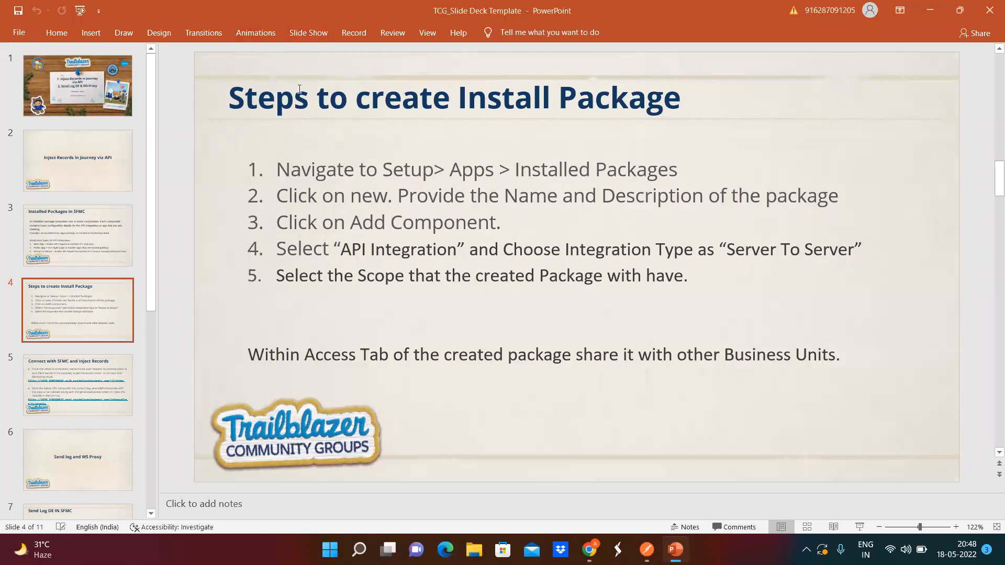
click(314, 33)
click(60, 71)
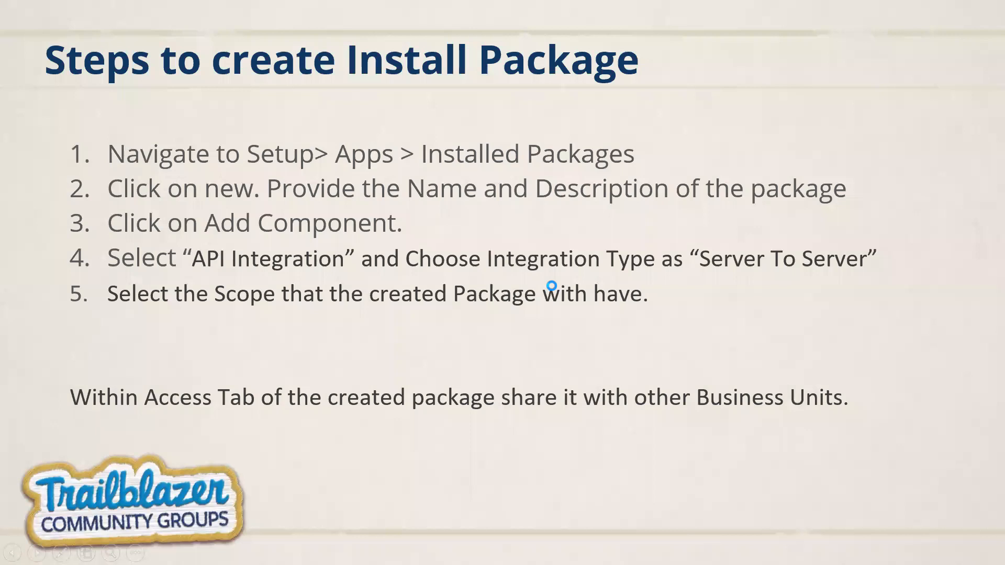
Advance the presentation to the "Connect with SFMC and Inject Records" slide
click(552, 285)
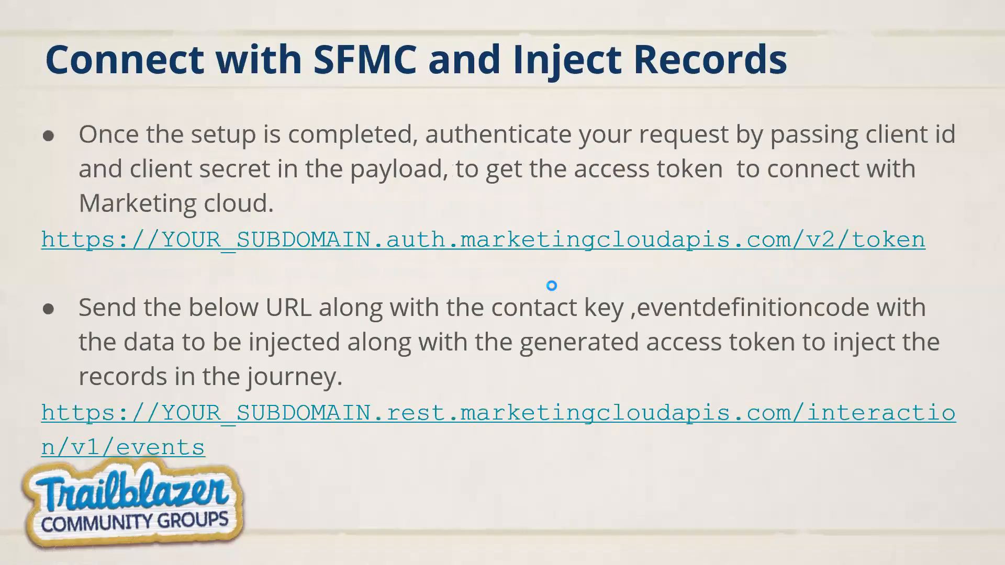
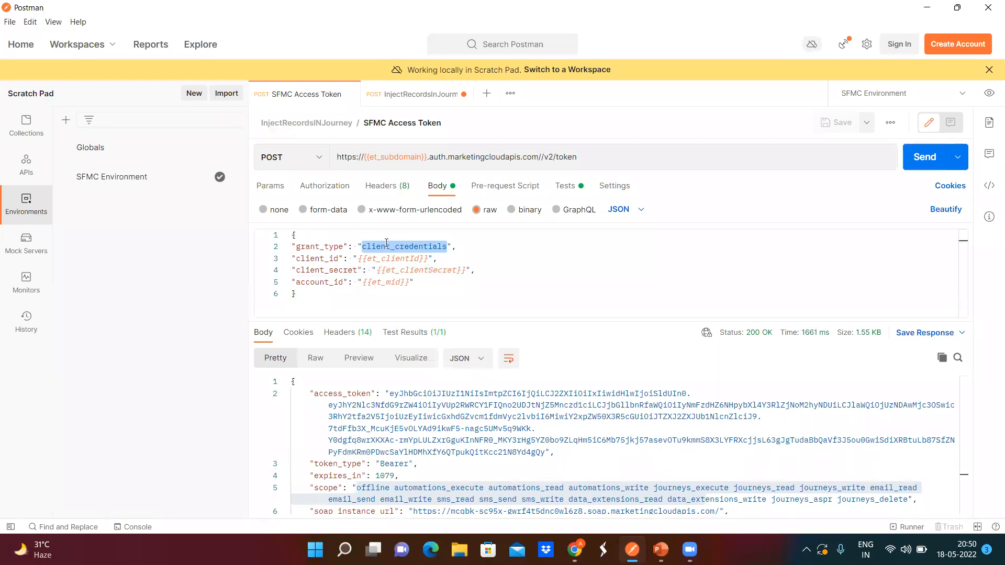
In Postman, examine the client_id, client_secret and account_id entries in the SFMC Access Token request body
double_click(329, 259)
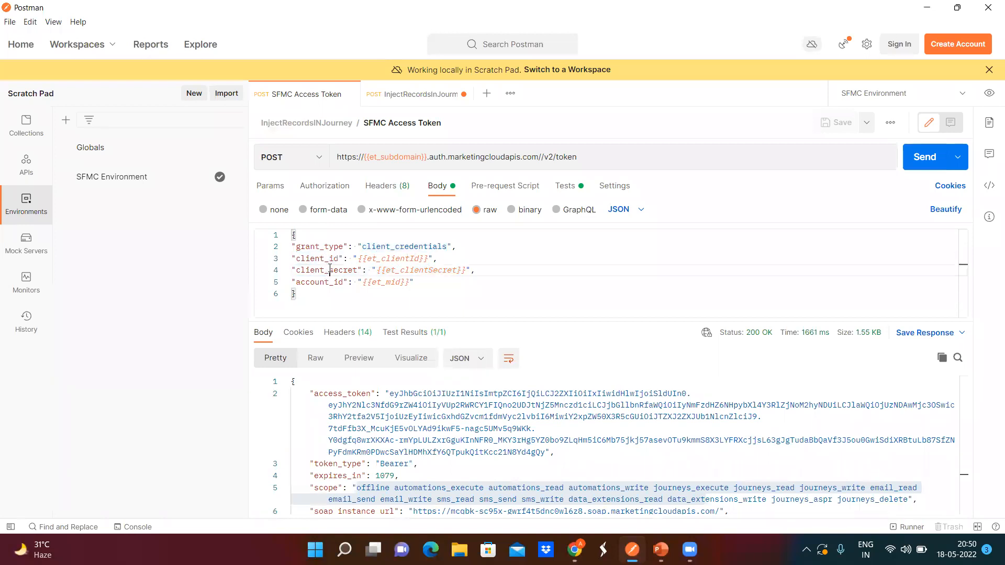
double_click(330, 270)
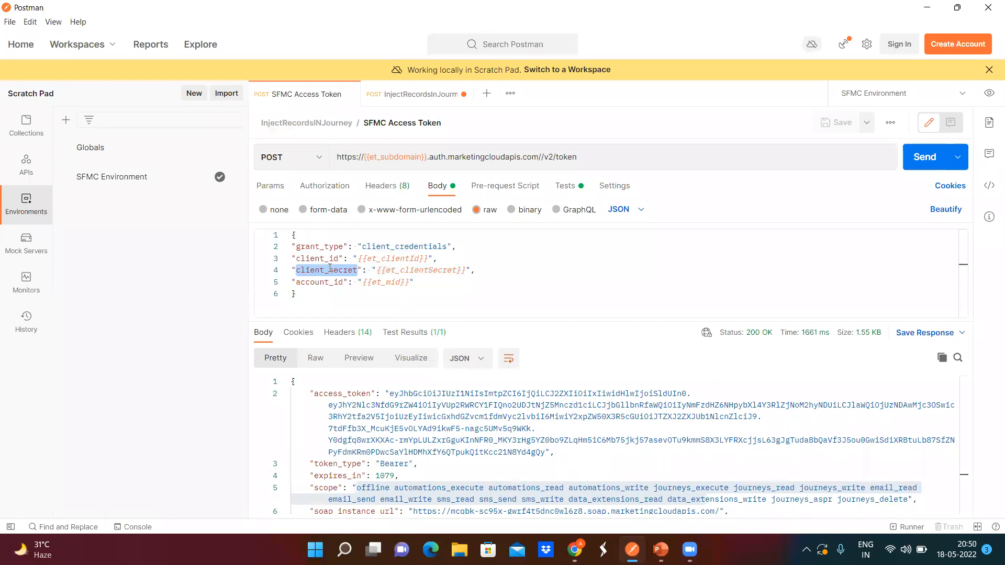
double_click(327, 282)
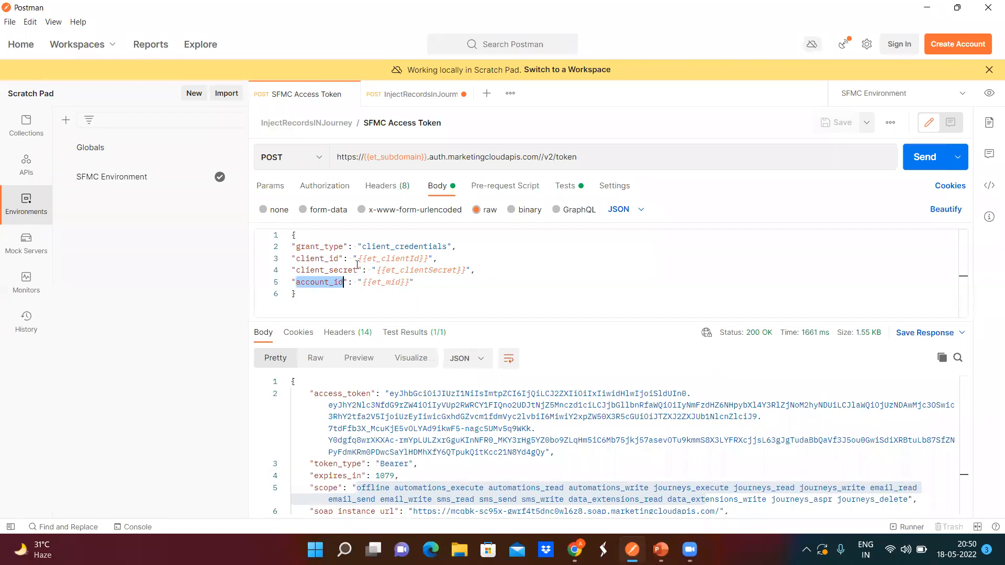
double_click(397, 259)
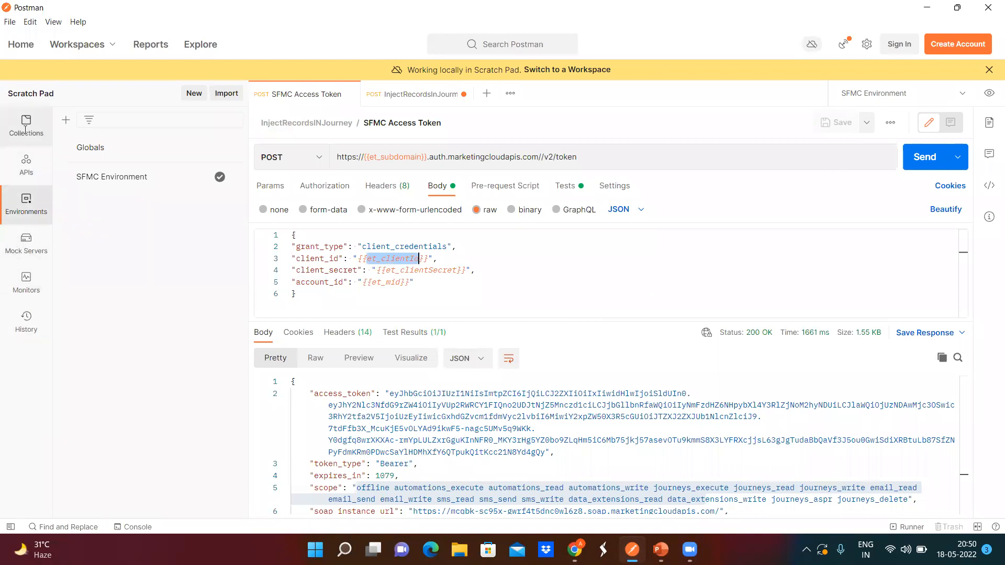
Create a new blank environment and show the choices for the active environment
click(16, 205)
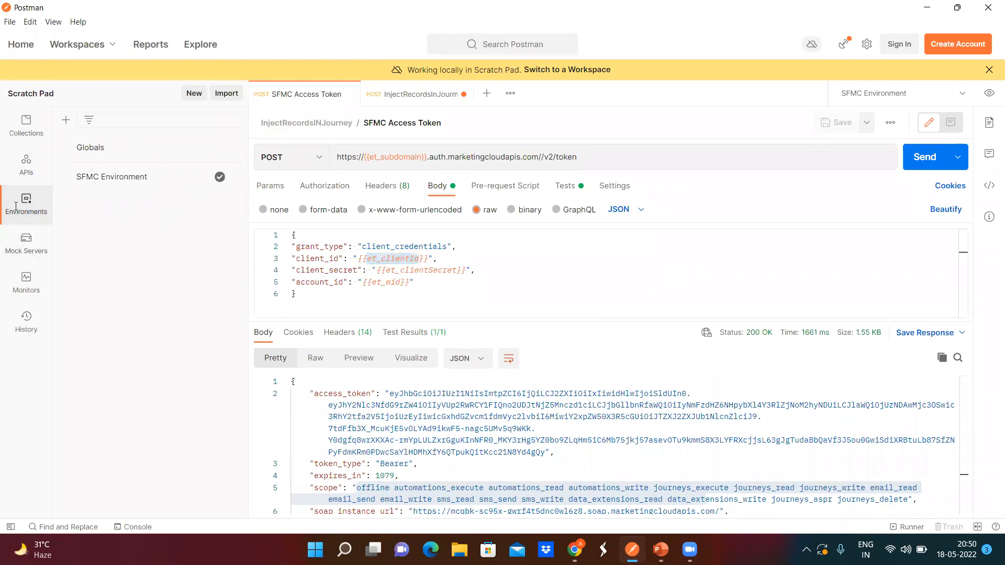
click(194, 95)
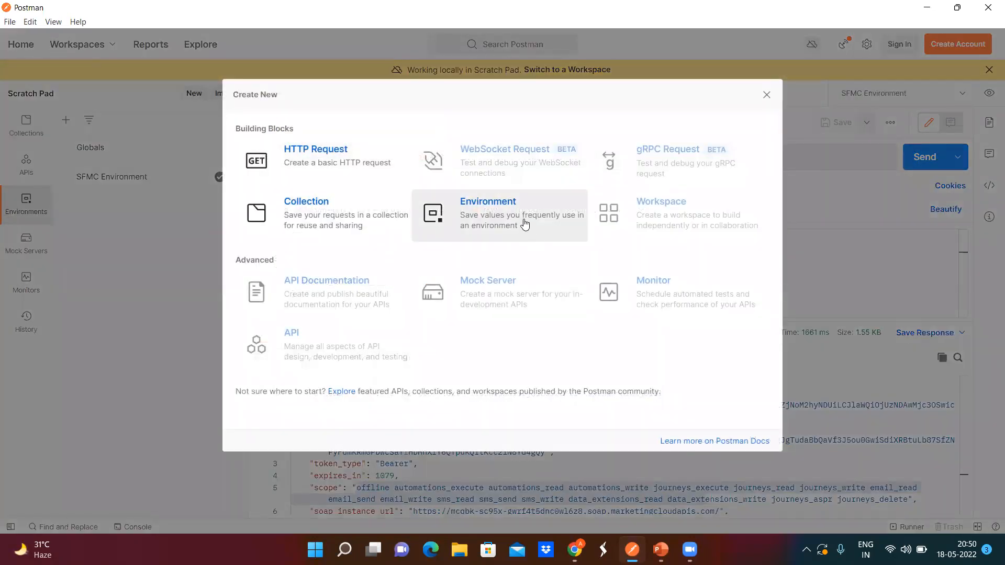
click(525, 224)
click(331, 173)
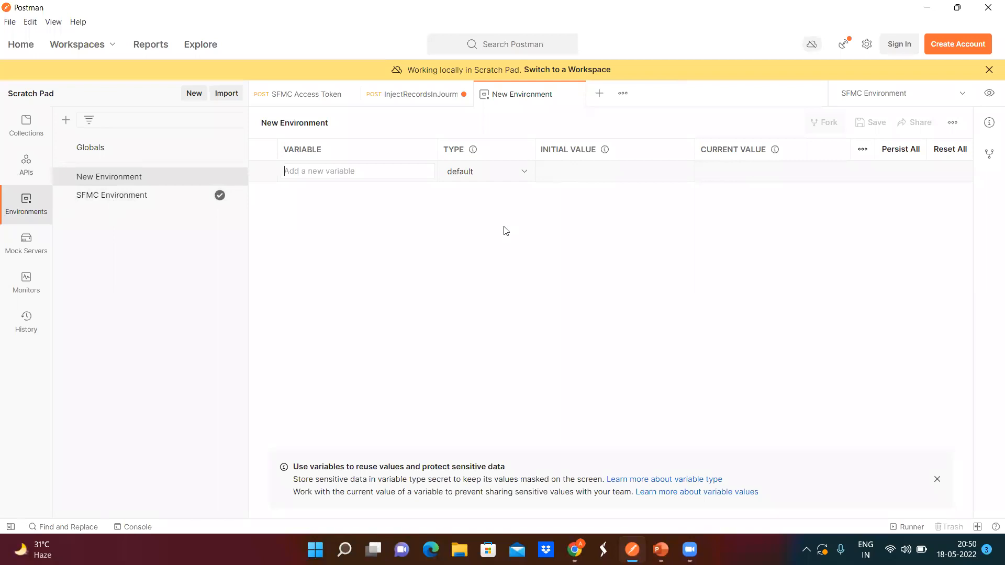
click(917, 94)
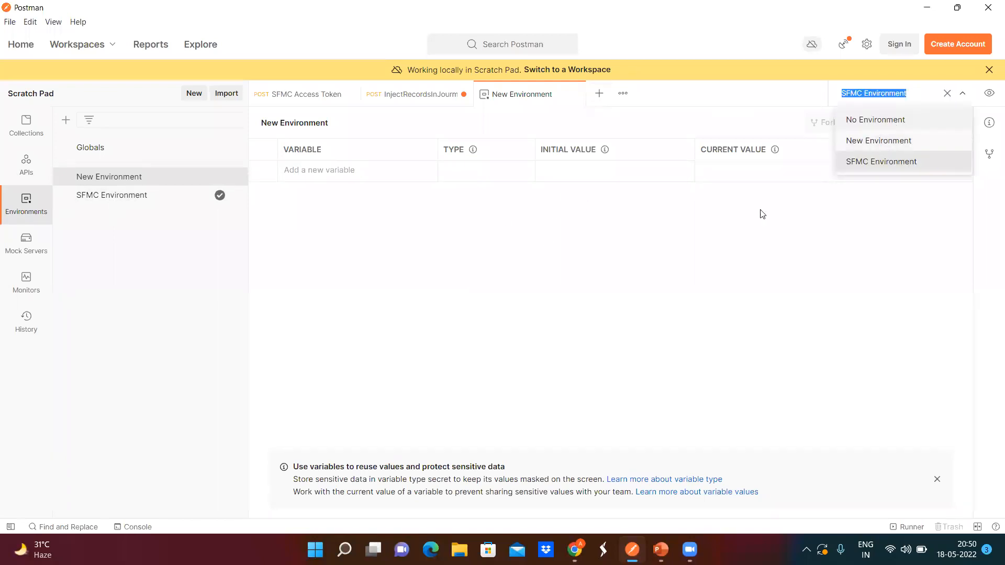
Return to the SFMC Access Token request, send it, and enlarge the response area
click(316, 101)
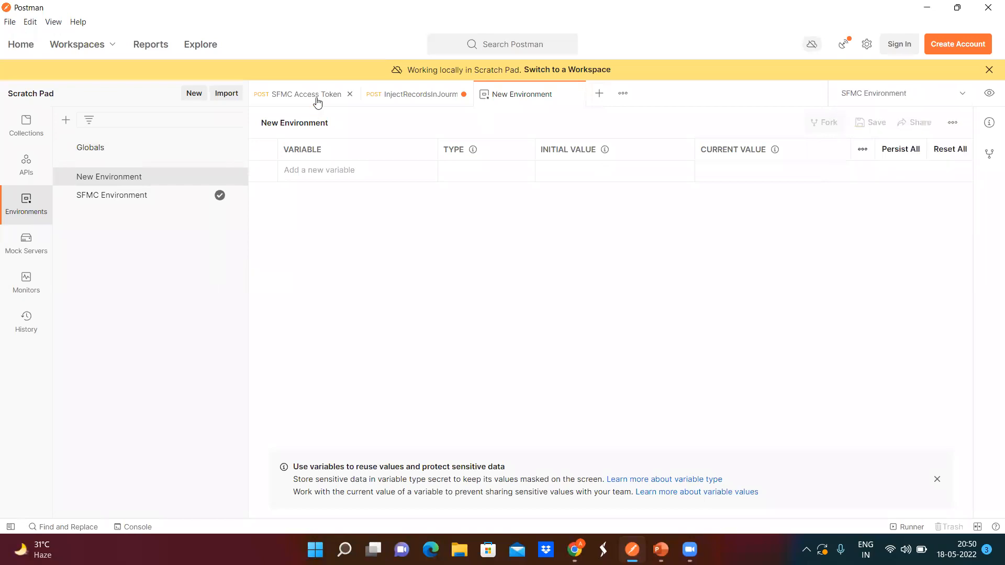
click(317, 101)
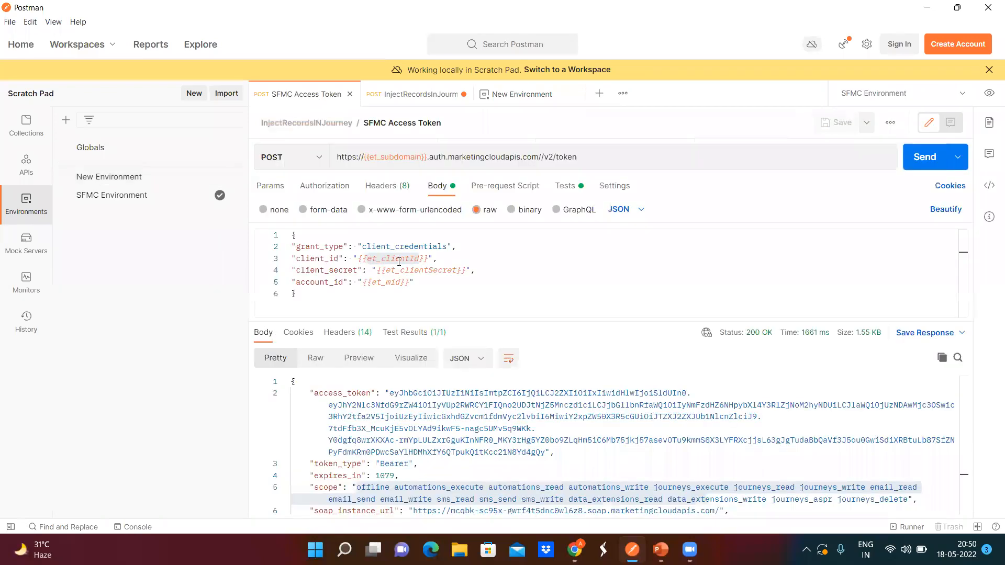
double_click(373, 263)
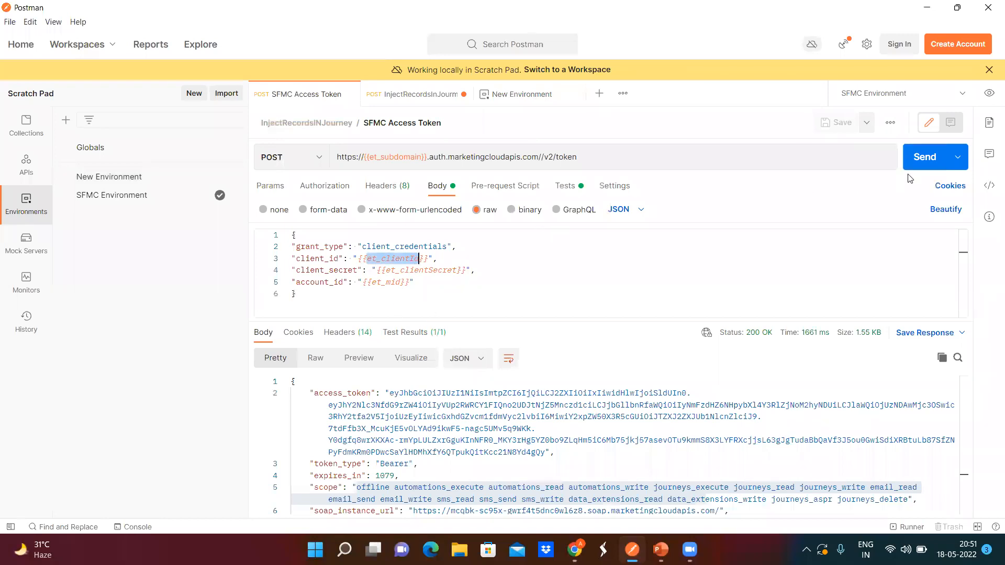
click(920, 158)
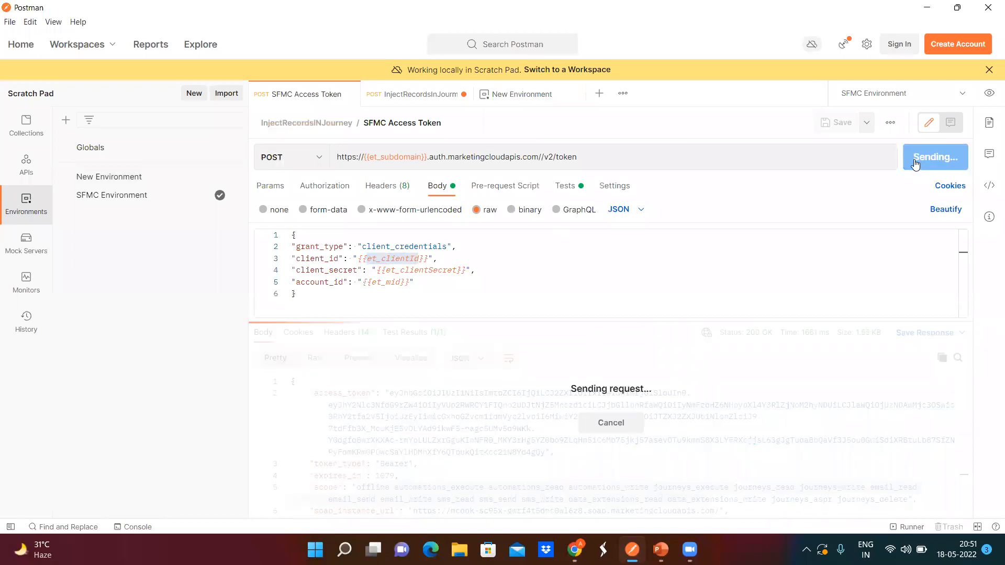
drag(575, 320, 574, 189)
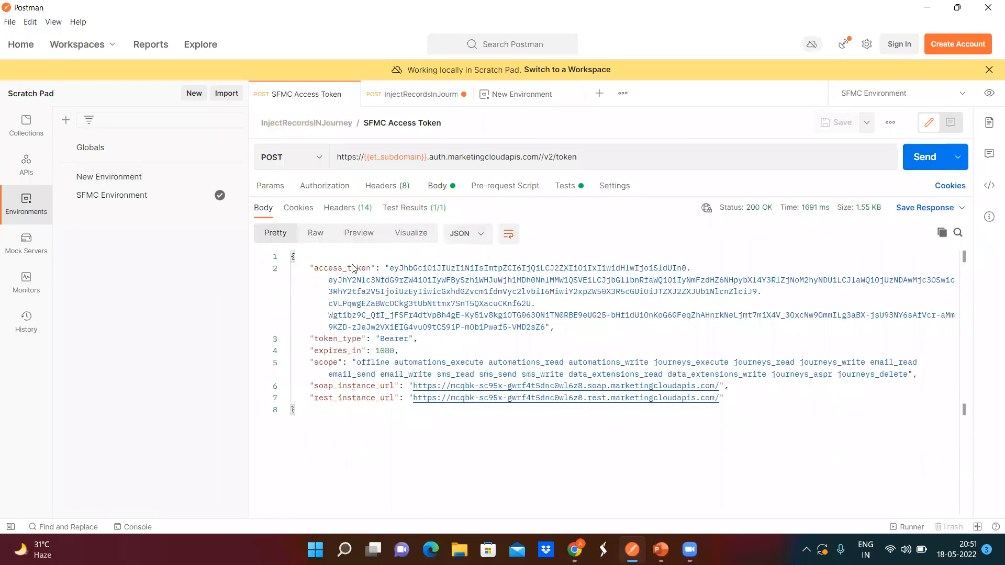
Examine the response's access token, token type, expiry, scope and instance URLs, and restore the view of the request body
drag(317, 272, 546, 328)
double_click(339, 339)
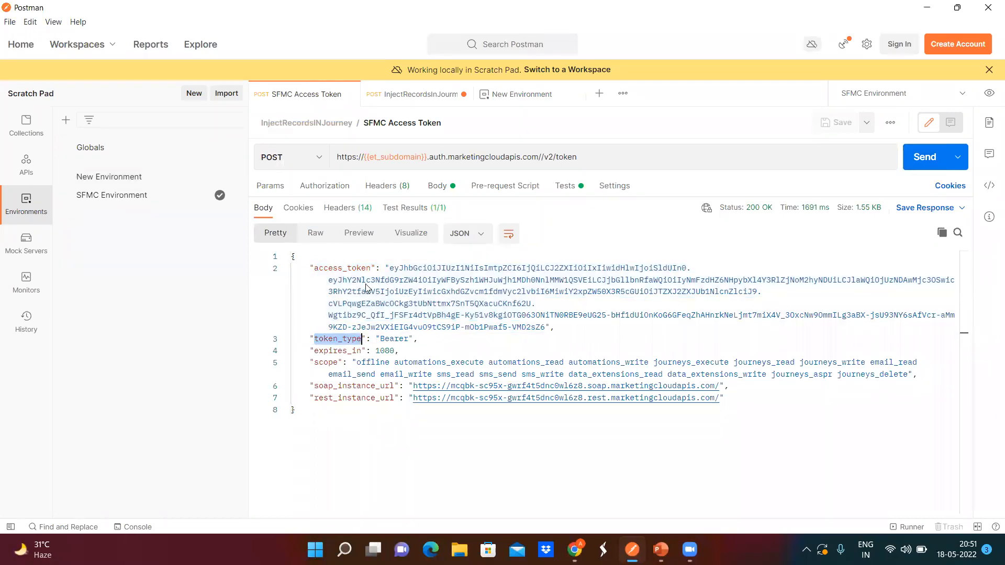
double_click(354, 352)
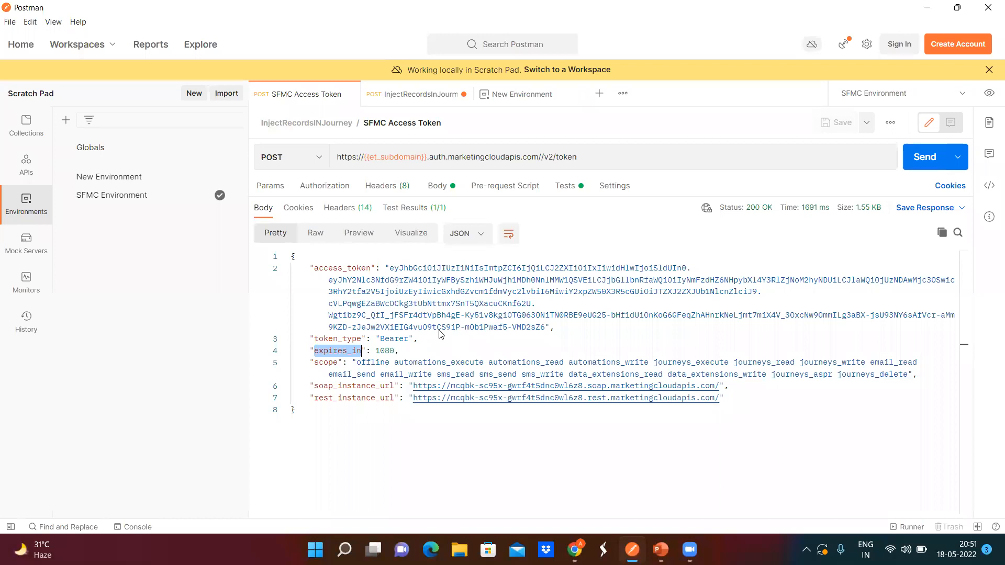
click(386, 352)
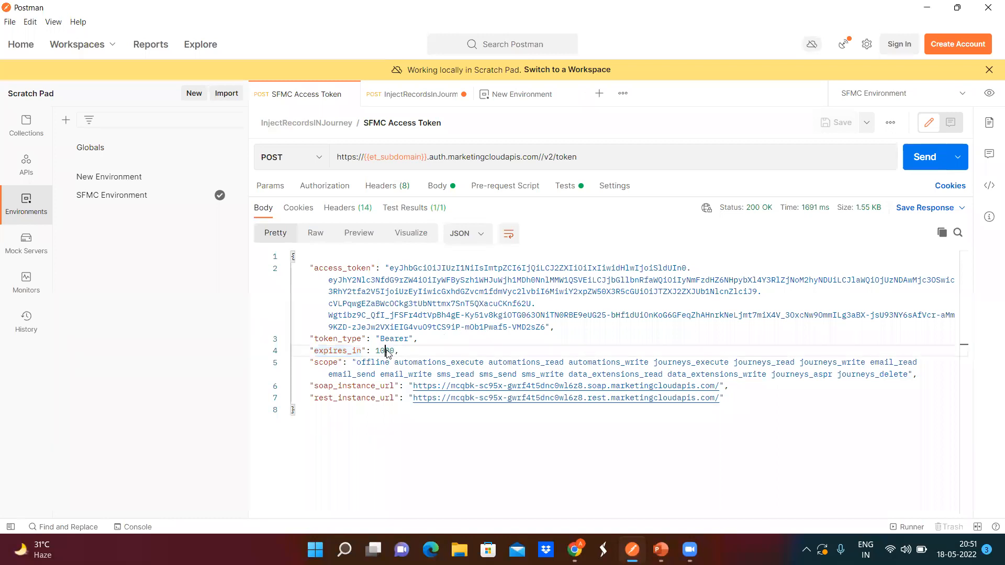
drag(310, 363, 913, 380)
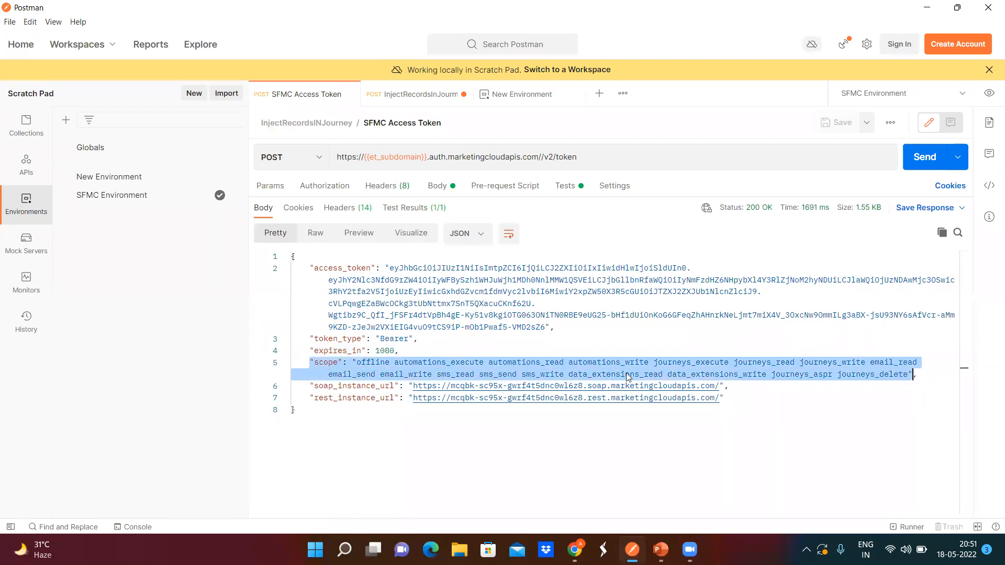
click(376, 387)
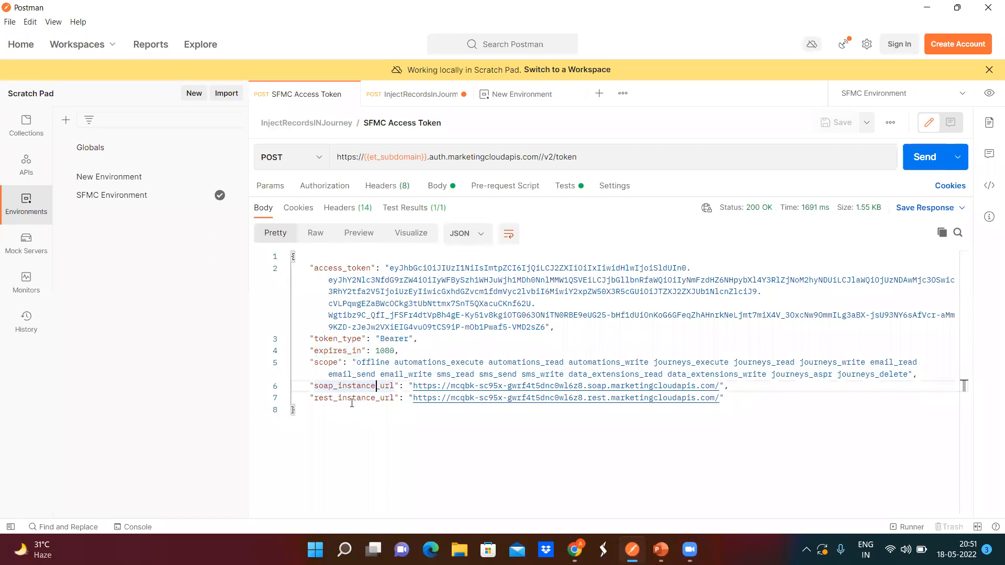
drag(530, 197, 536, 341)
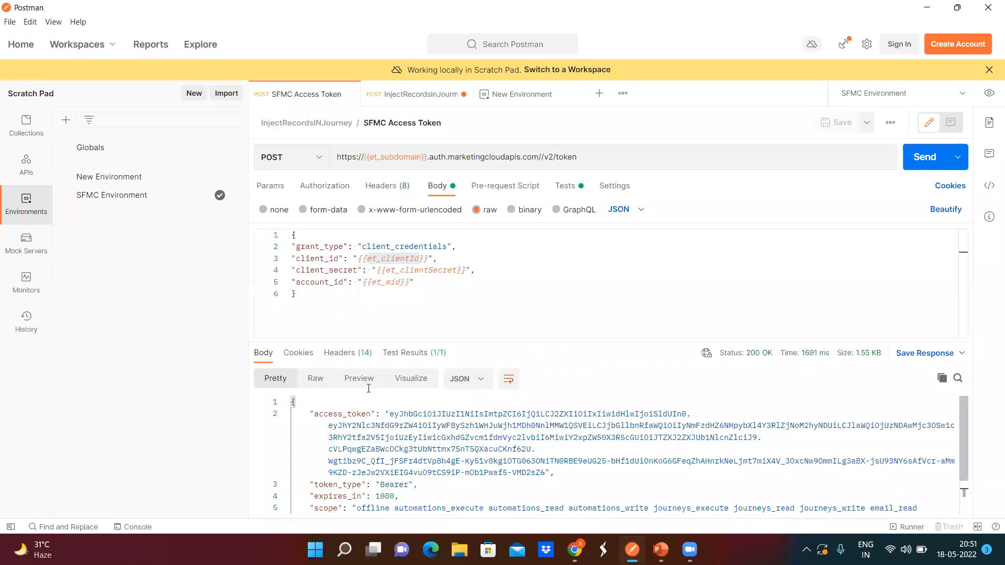
Open the InjectRecordsInJourmey request from the collection and examine its bearer-token authorization alongside the SFMC Access Token request
click(27, 131)
click(147, 180)
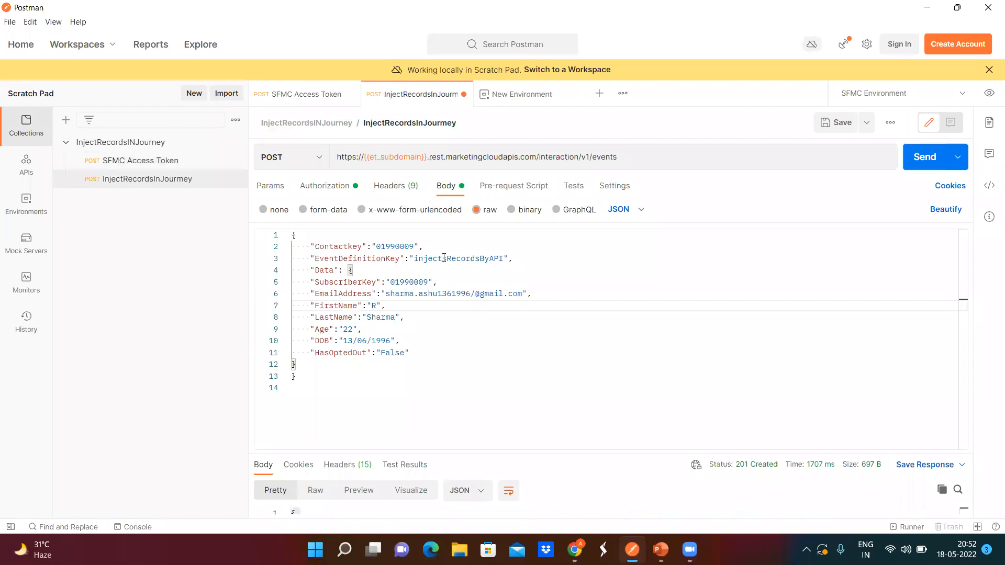
drag(569, 457, 597, 454)
click(329, 188)
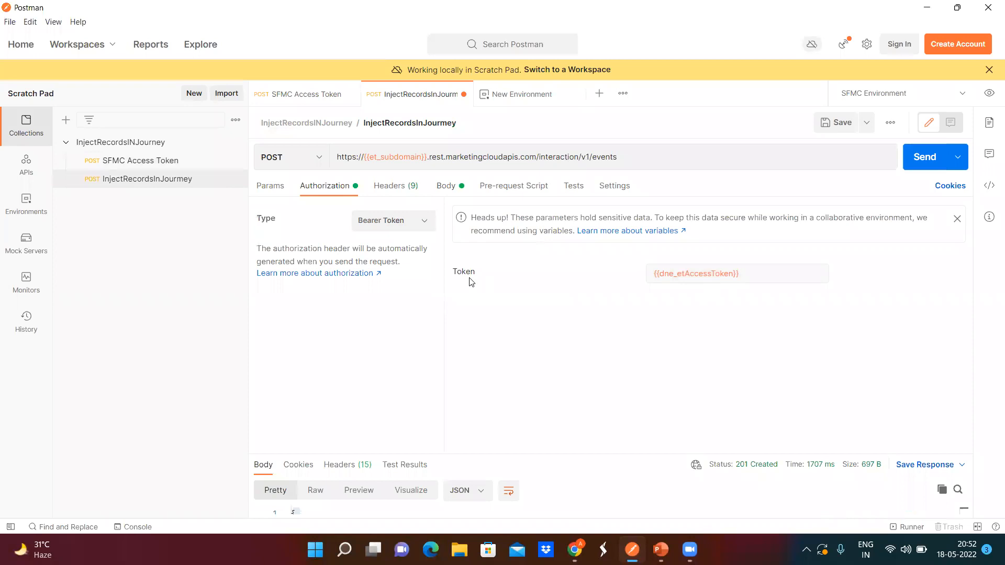
click(293, 99)
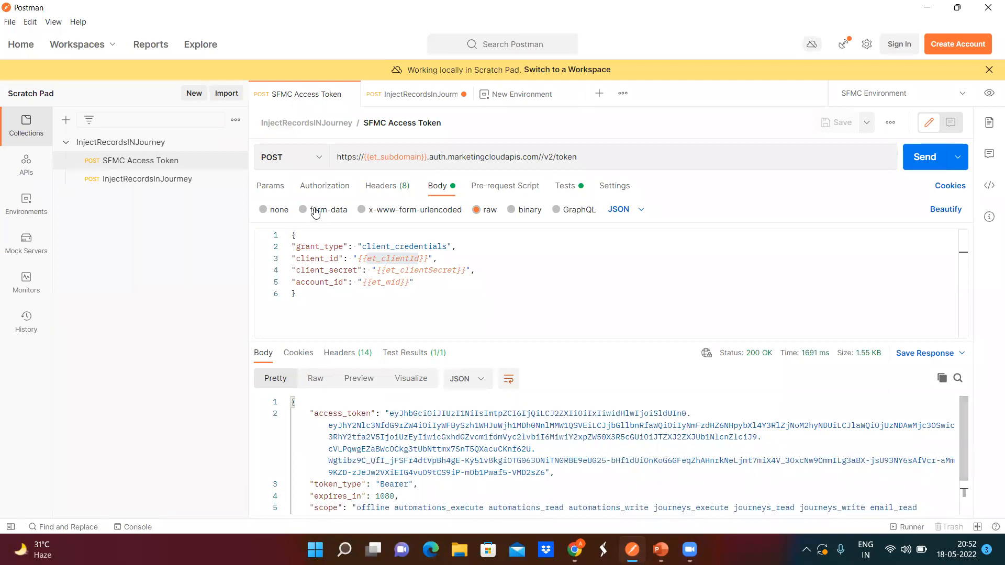
click(404, 94)
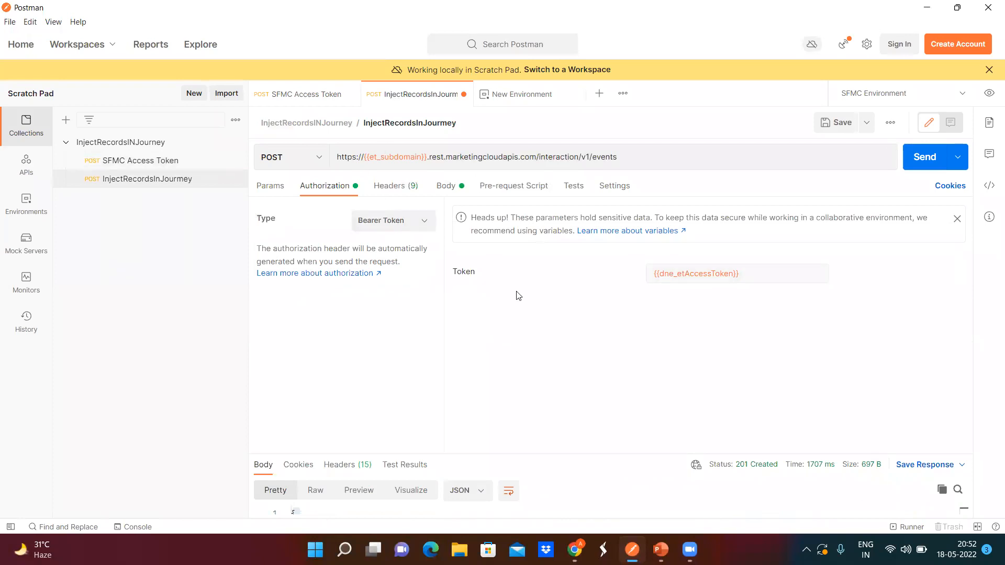
Examine the SFMC Access Token test script that parses the response and stores the token in the dne_etAccessToken variable
click(311, 96)
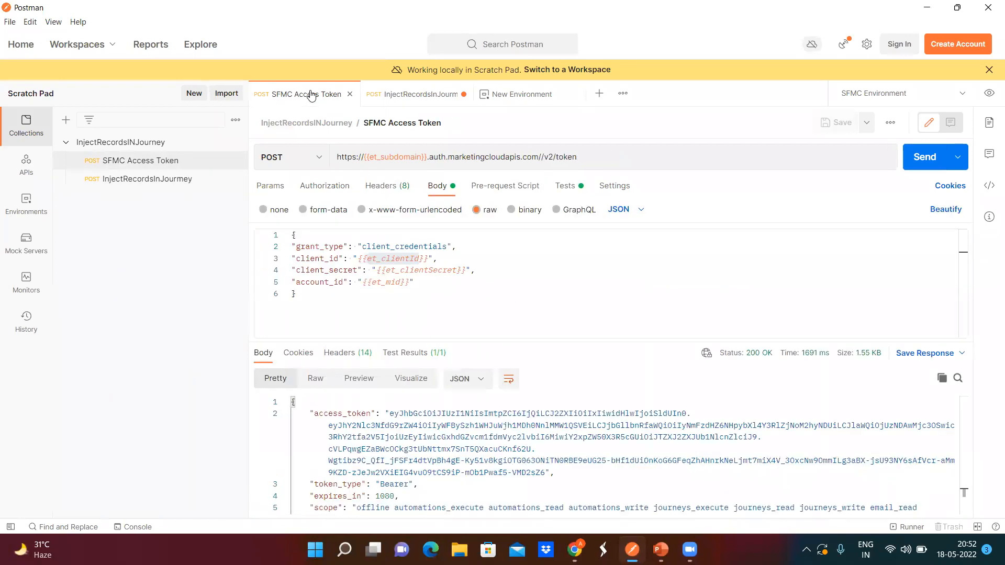
click(570, 190)
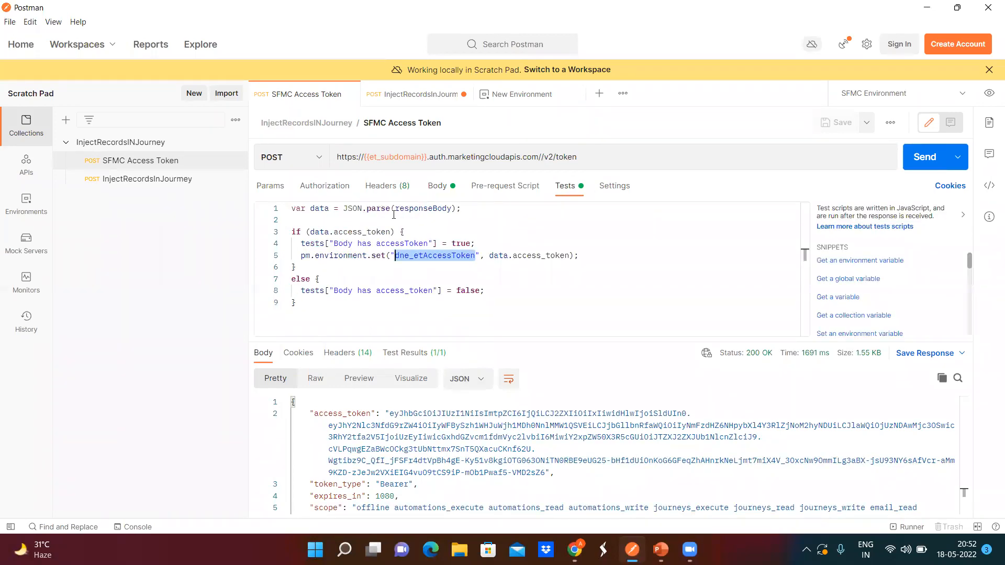
drag(461, 208, 364, 200)
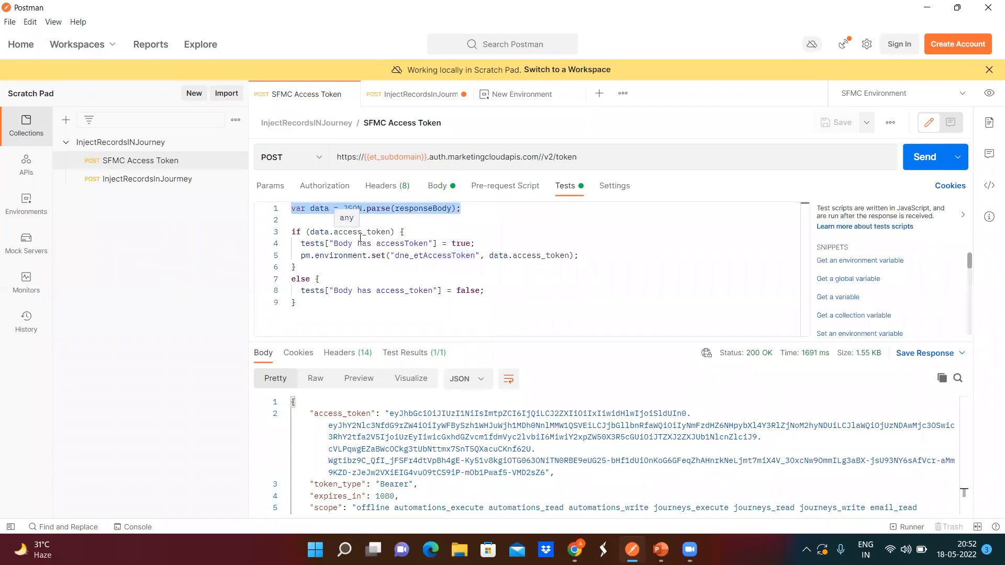
double_click(443, 255)
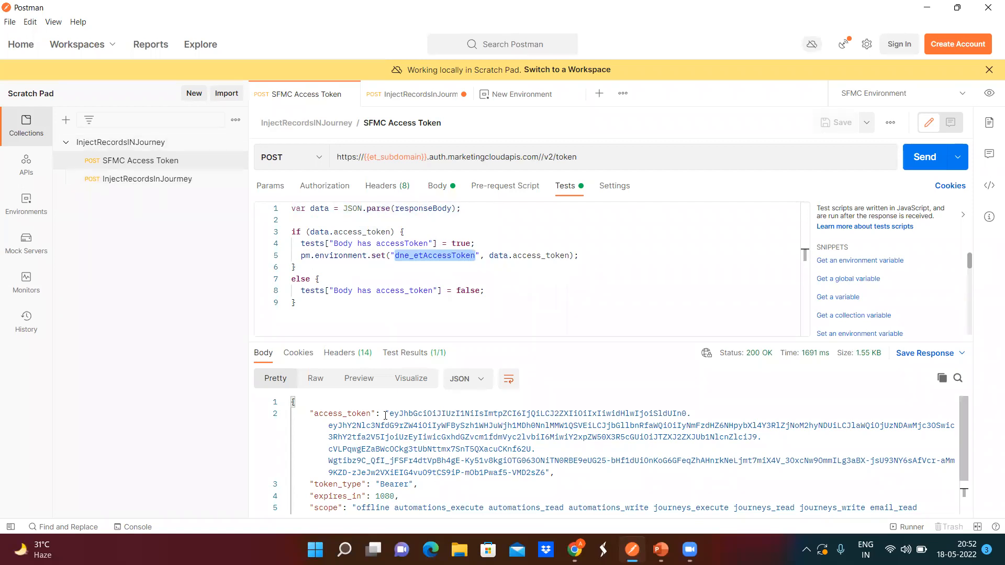
Reopen the InjectRecordsInJourmey request and examine the Contactkey, EventDefinitionKey and Data fields in its body
click(165, 187)
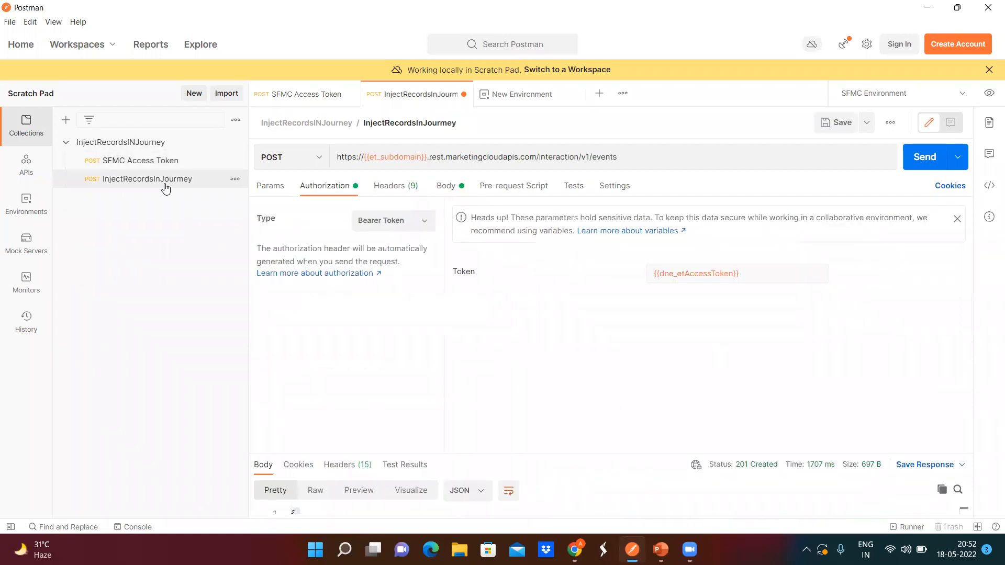
click(446, 190)
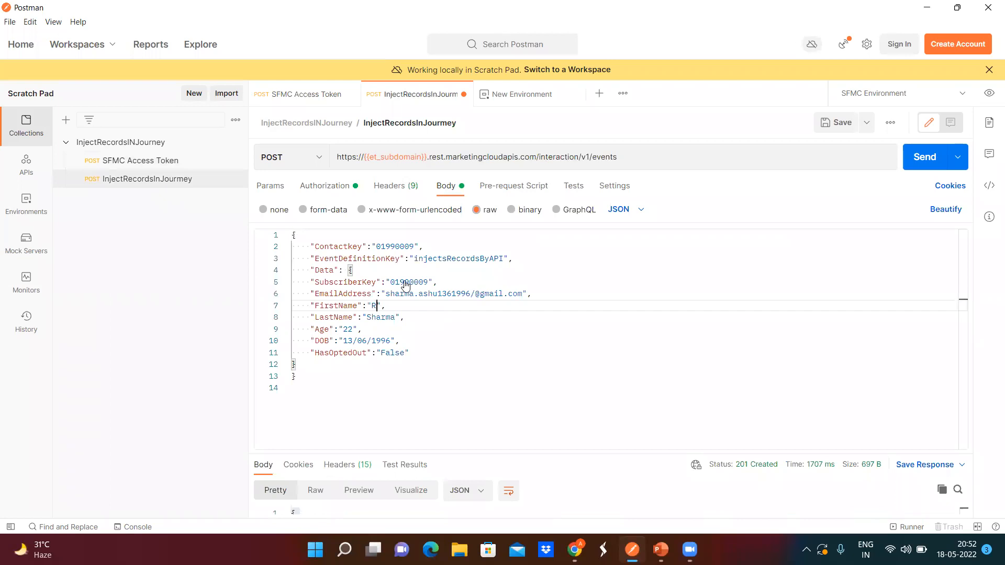
double_click(346, 247)
double_click(380, 260)
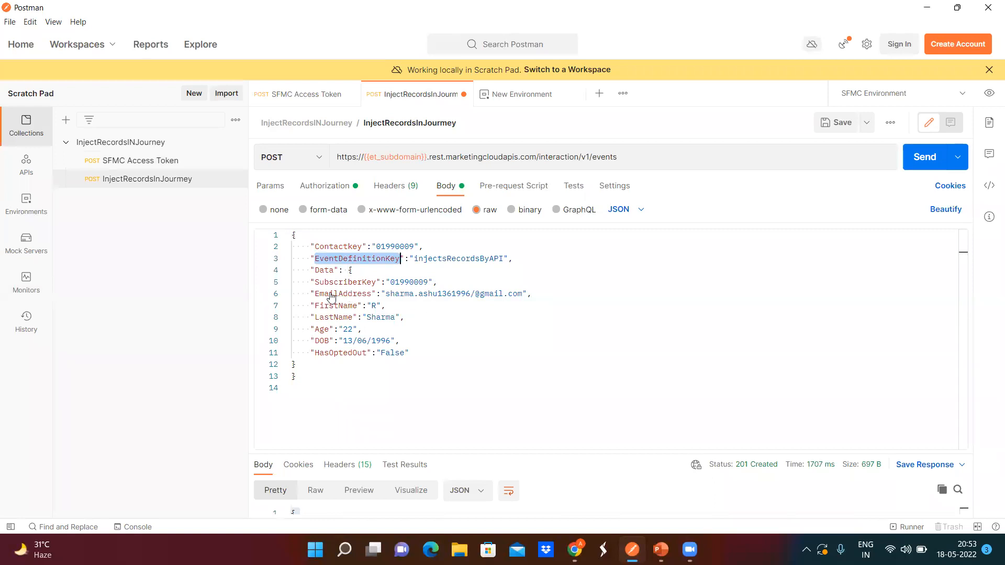
drag(311, 283, 406, 356)
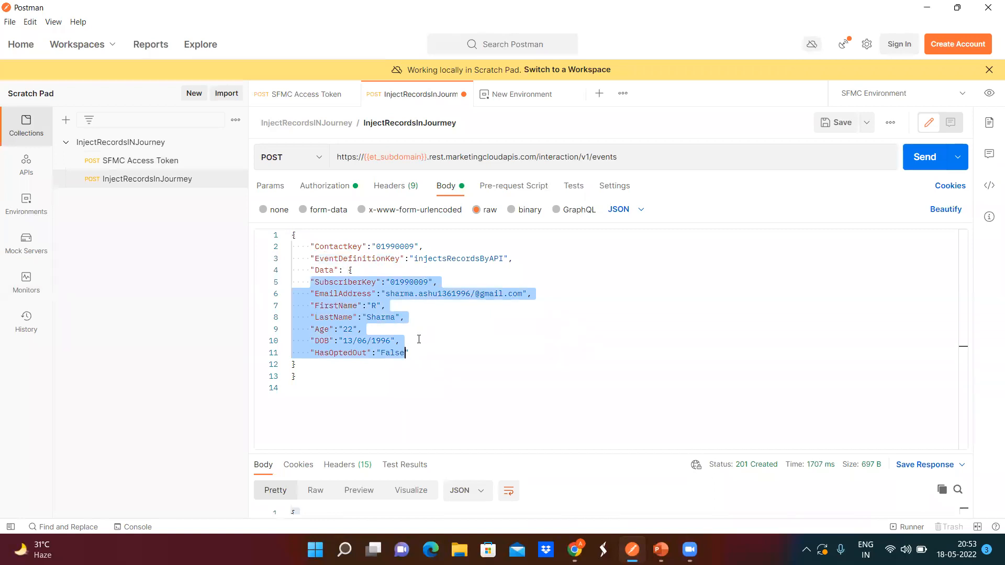
Append 123 to both the Contactkey and SubscriberKey values in the request body
click(416, 246)
text(123)
click(430, 281)
text(123)
Remove the slash from the EmailAddress value, enter a new first name in FirstName, and enlarge the response area
click(476, 295)
key(BackSpace)
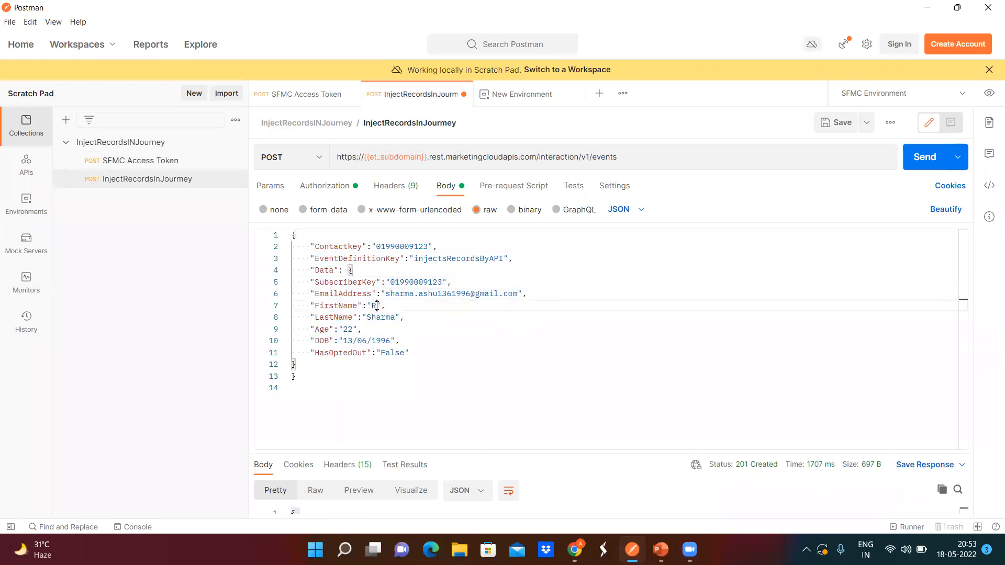
text(Shyam)
drag(545, 326, 547, 314)
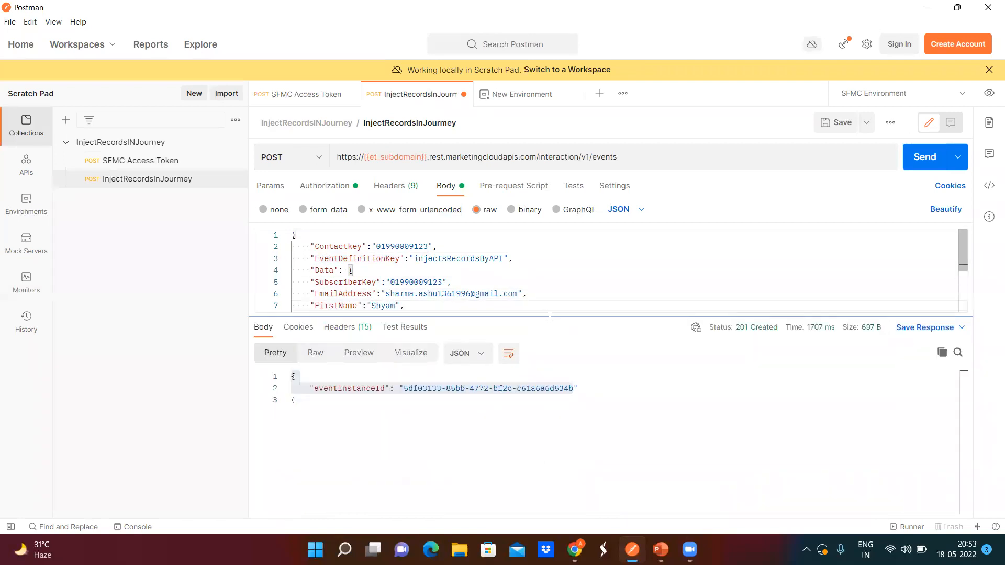
Send the InjectRecordsInJourmey request, and check the InjectRecordsByAPI journey's event results in the browser, reloading the page
click(922, 160)
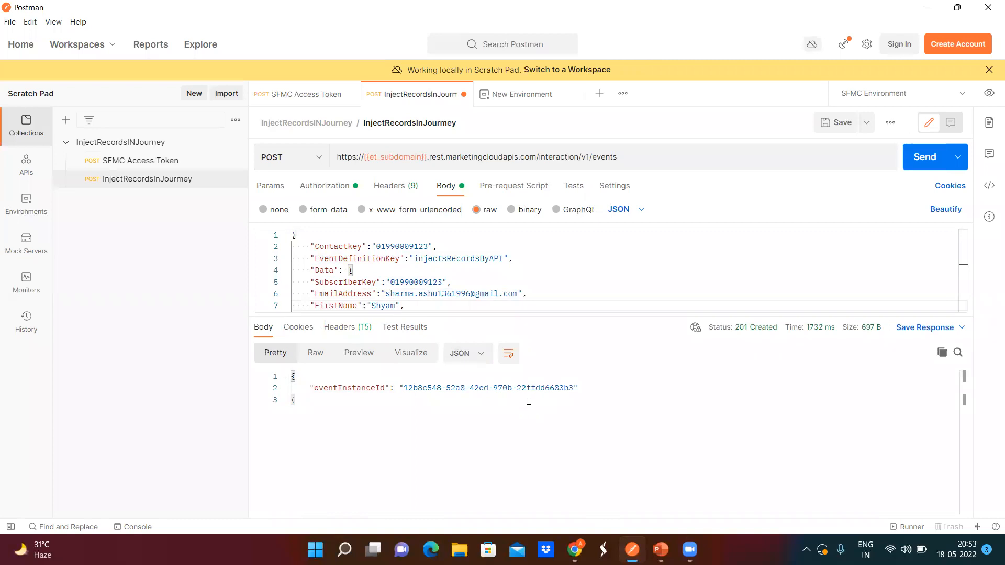
click(575, 550)
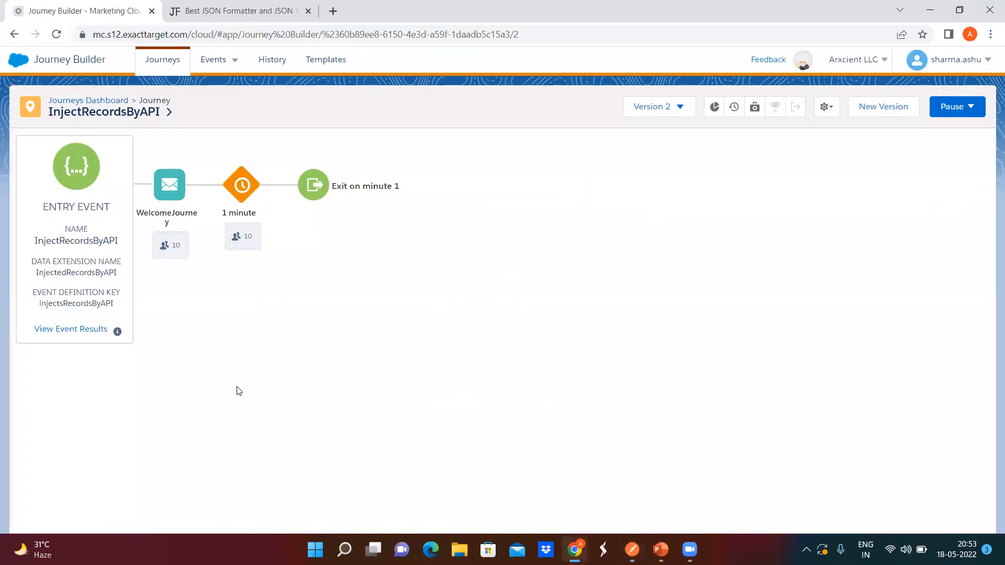
click(88, 329)
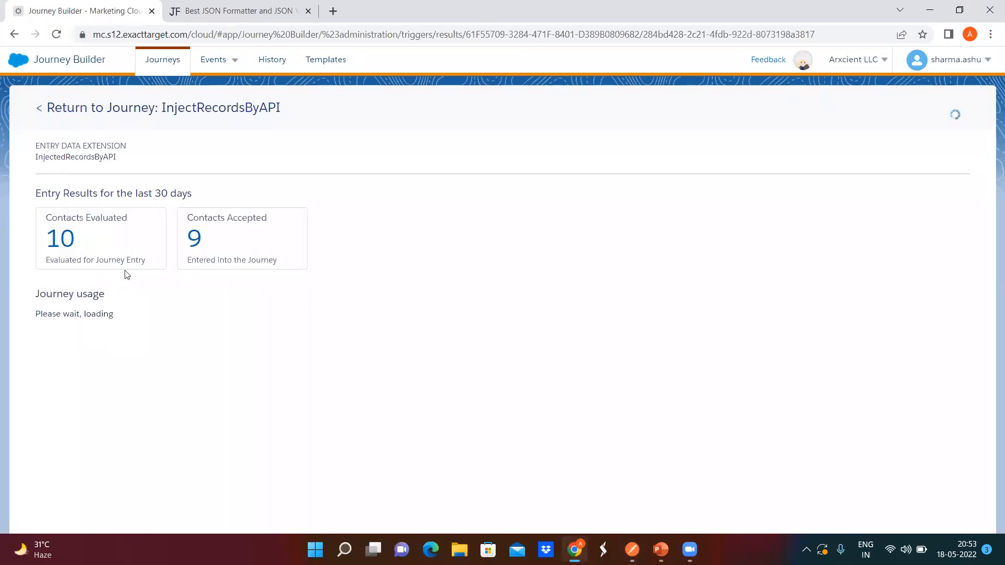
click(58, 36)
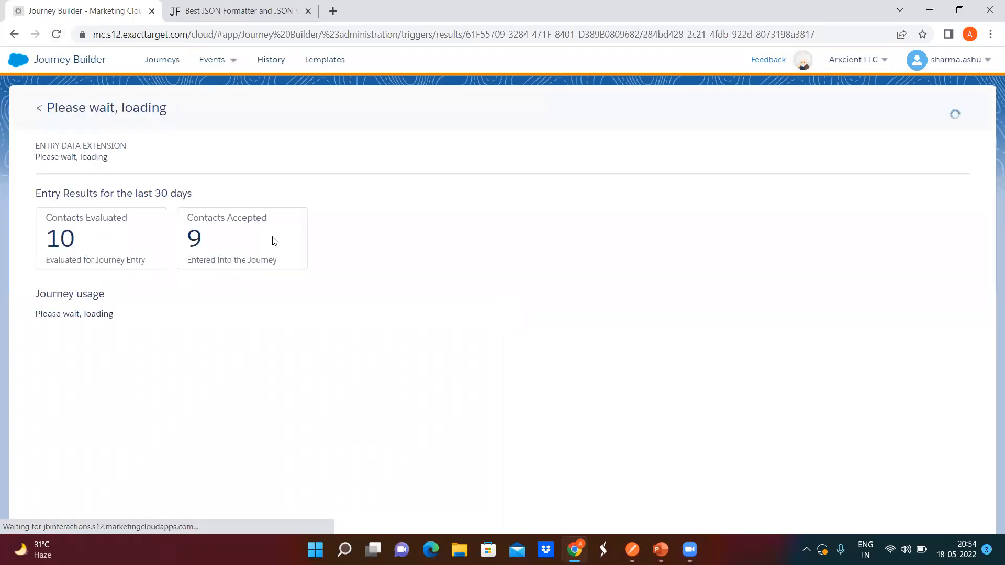
Open the records of the InjectedRecordsByAPI data extension in Contact Builder and highlight the row of the newly injected contact
click(61, 120)
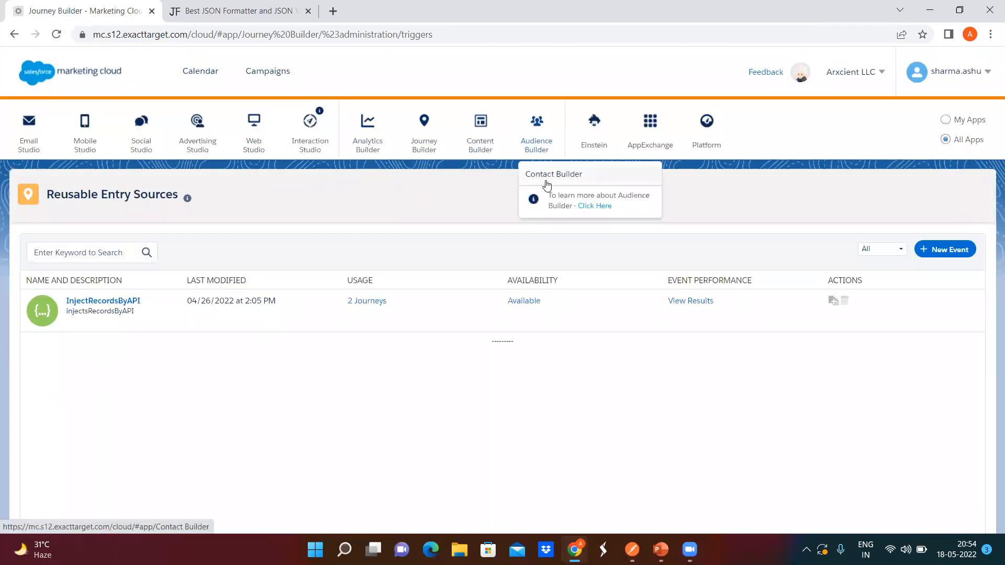
click(547, 173)
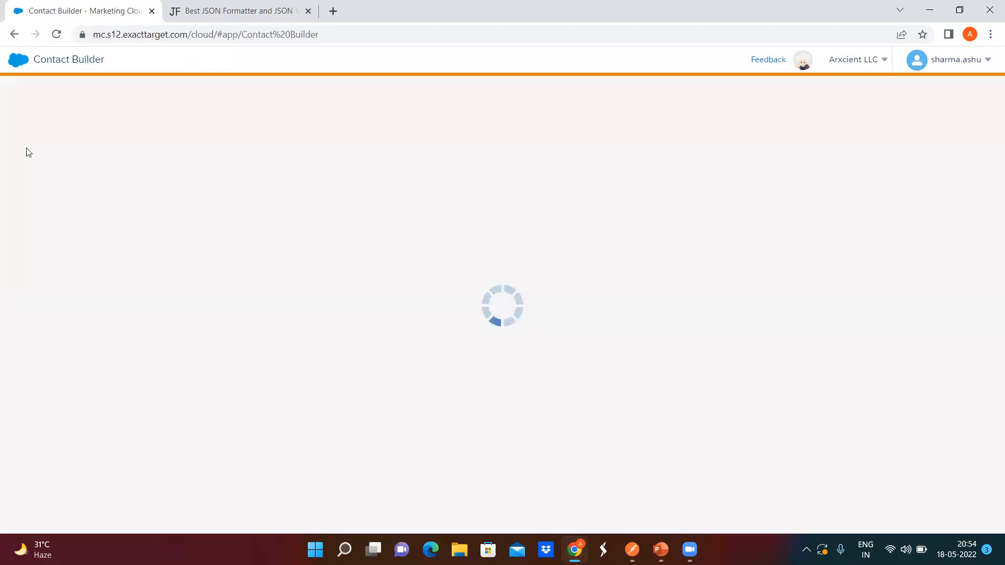
click(379, 64)
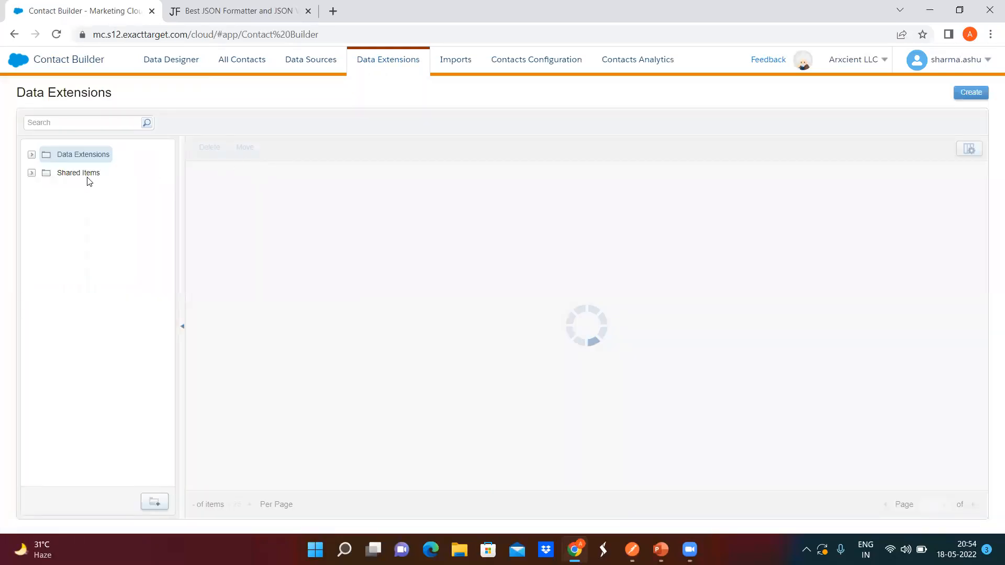
click(31, 155)
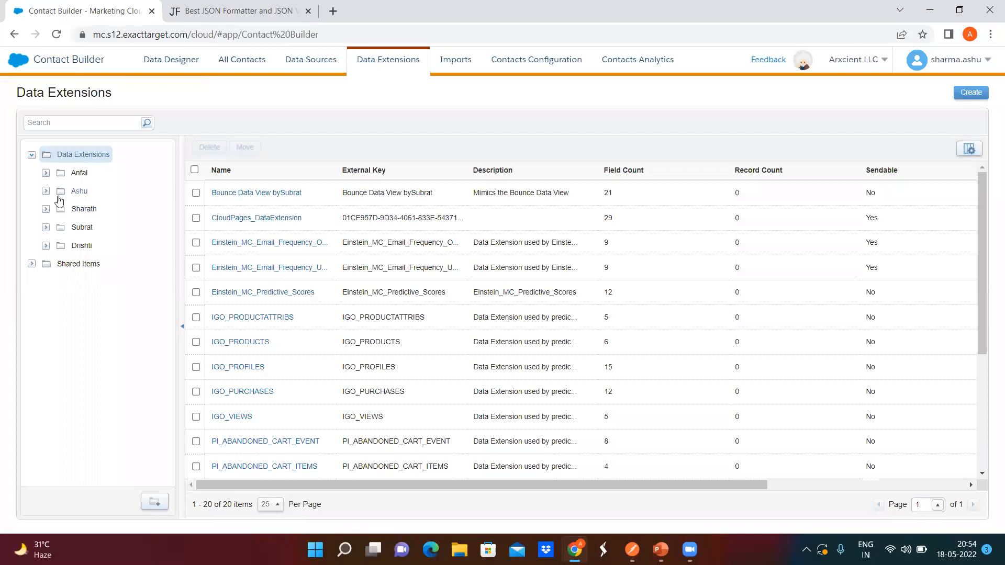
click(79, 193)
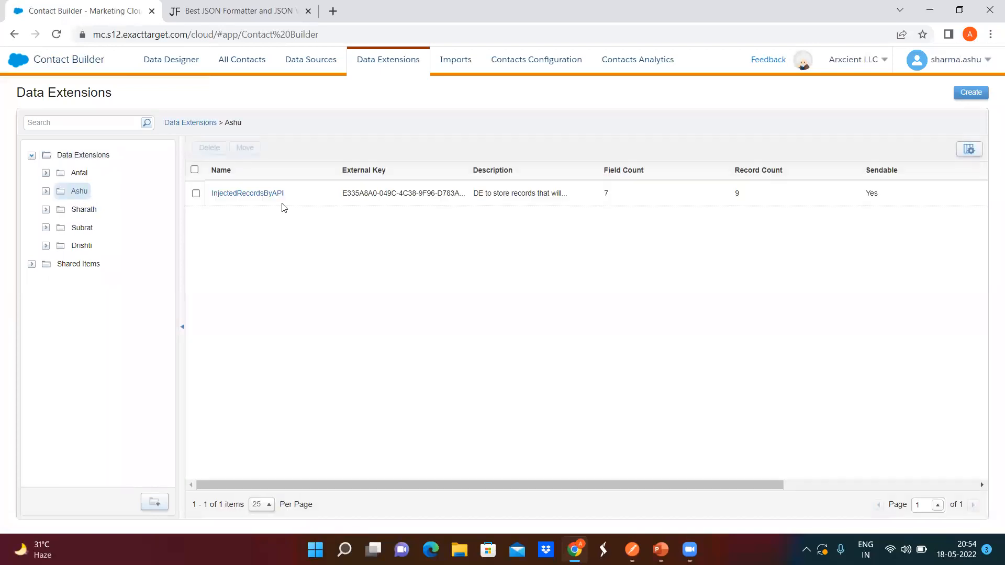
click(270, 197)
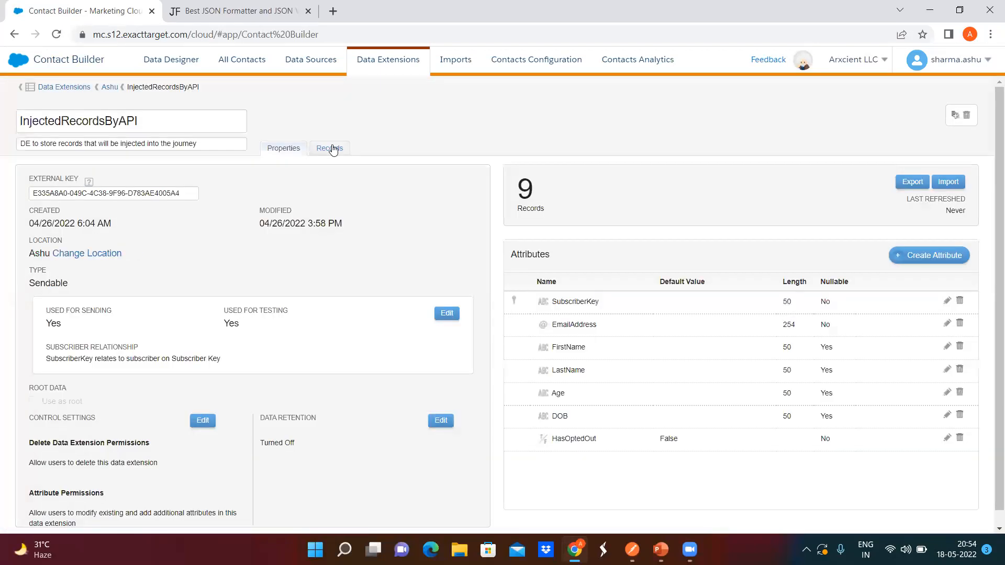
click(332, 148)
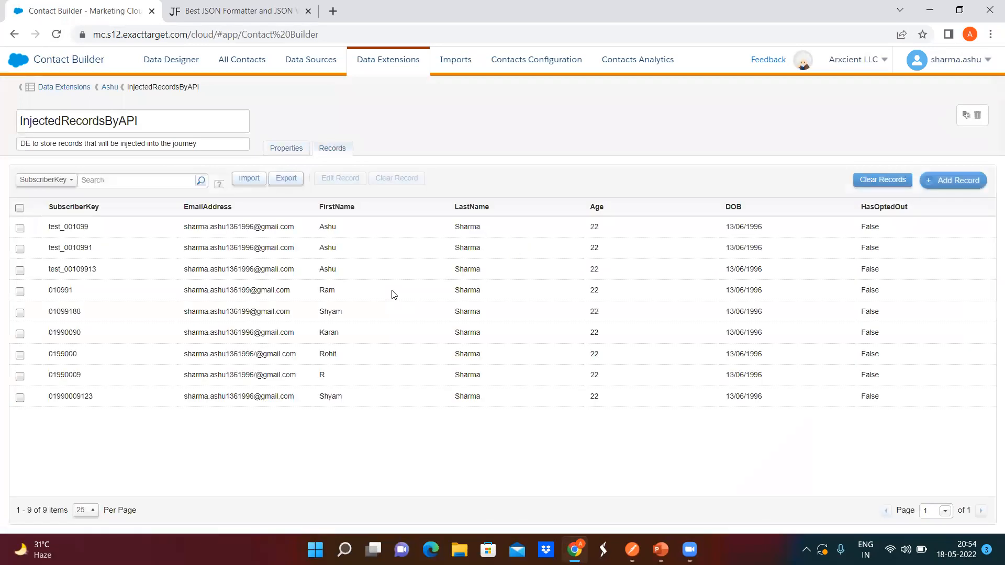
drag(45, 396, 892, 407)
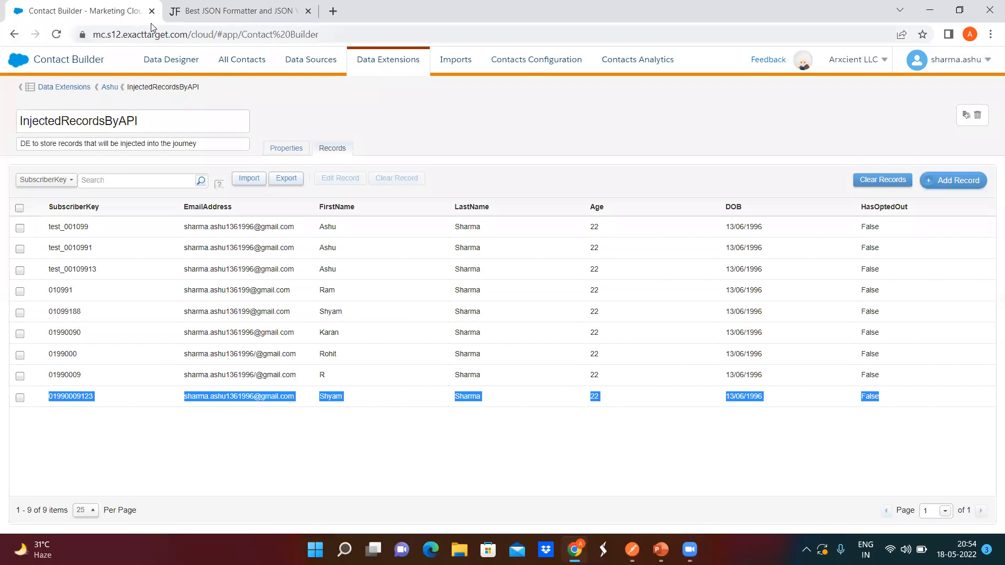
Return to Journey Builder, open the InjectRecordsByAPI journey's event results and reload the page
mouse_move(439, 153)
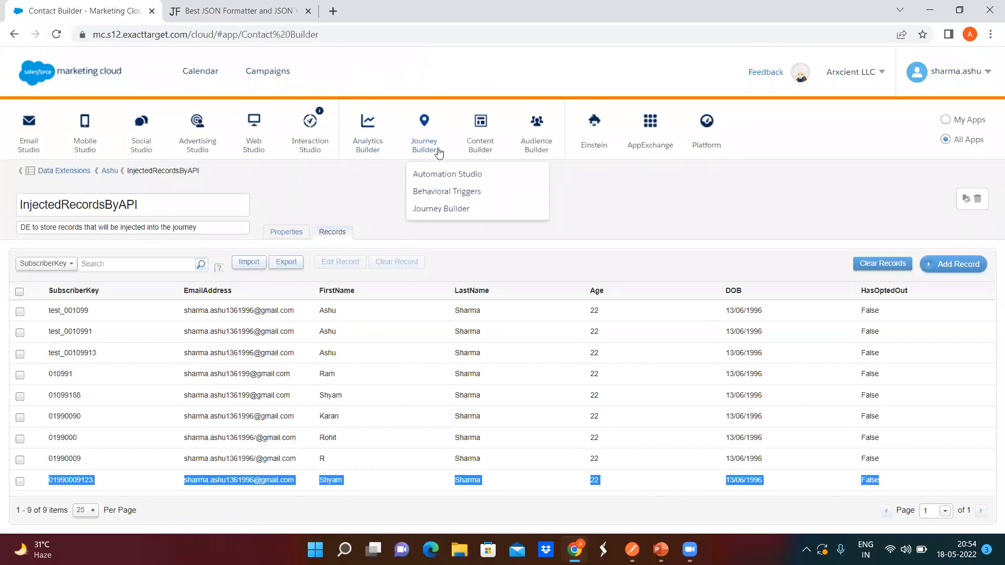
click(441, 208)
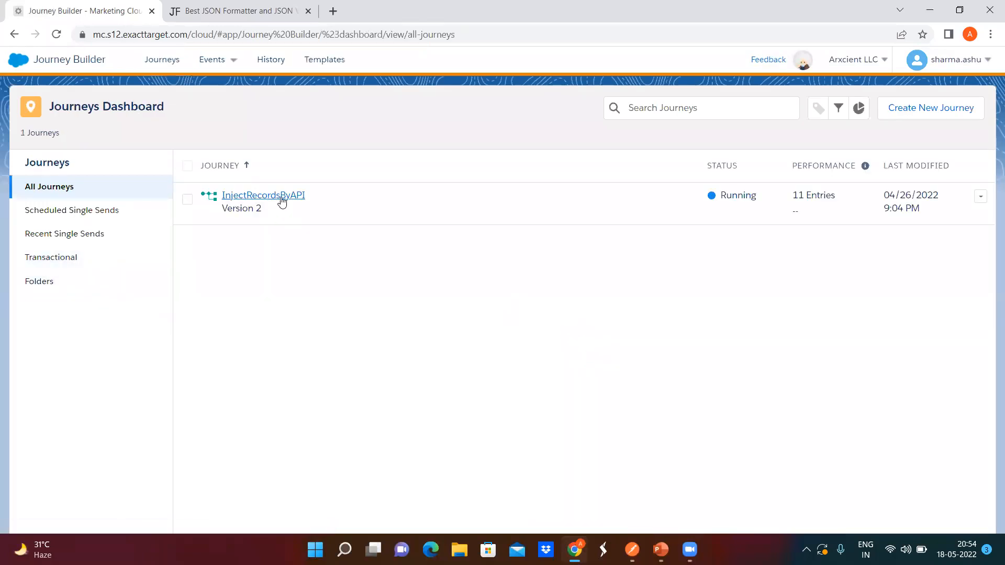
click(282, 200)
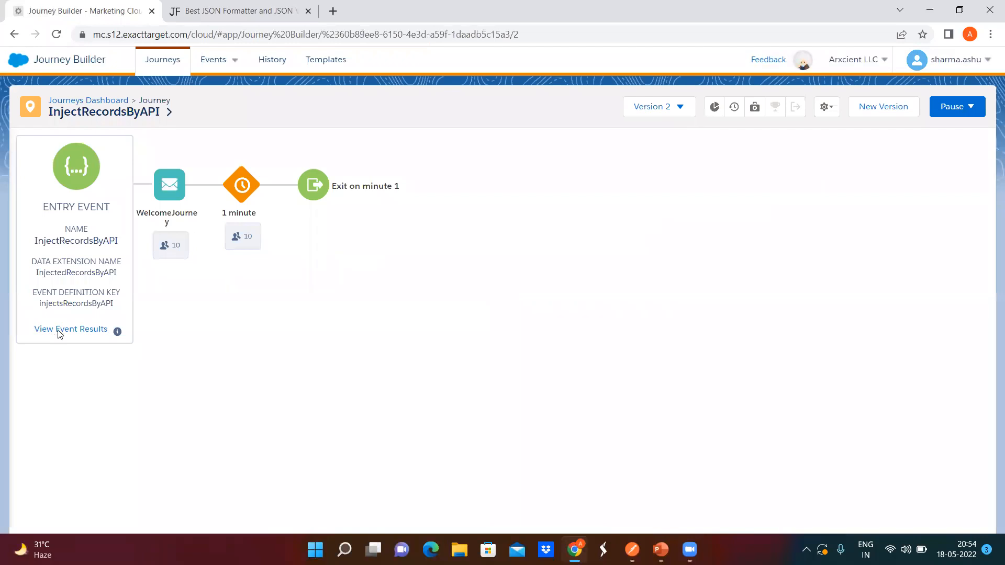
click(58, 330)
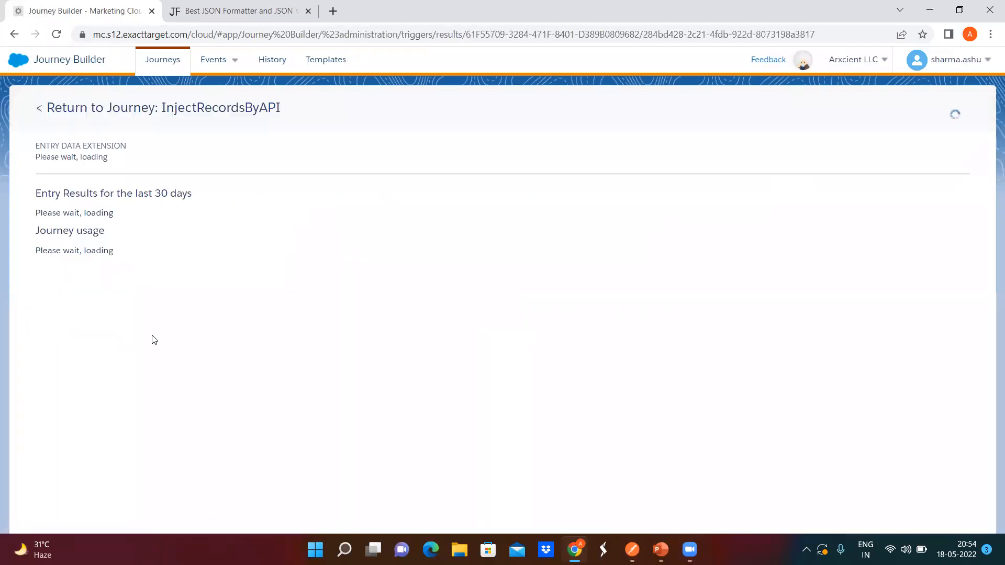
click(55, 40)
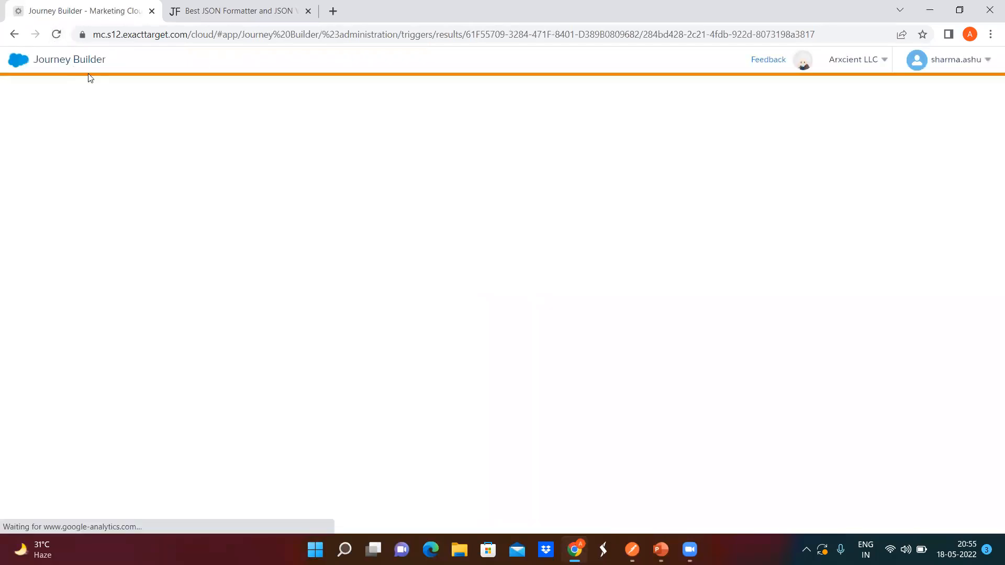
Duplicate the Journey Builder browser tab and open Contact Builder in the copy
right_click(108, 8)
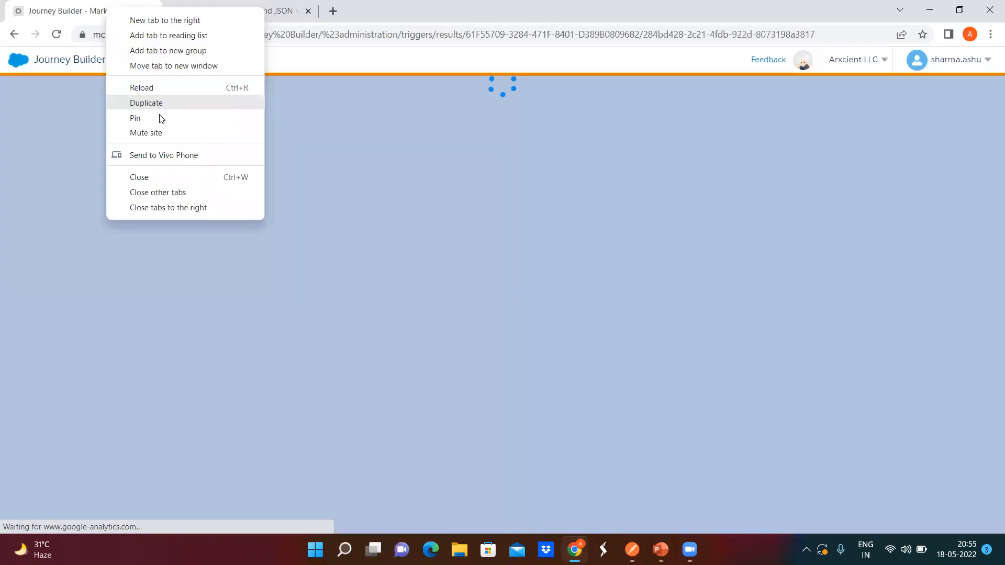
click(162, 107)
click(82, 7)
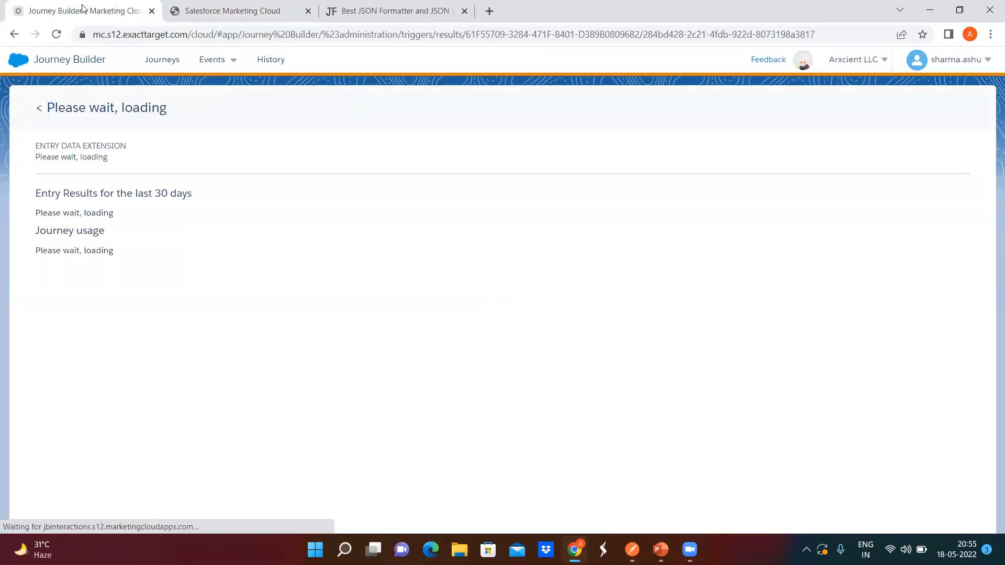
click(178, 17)
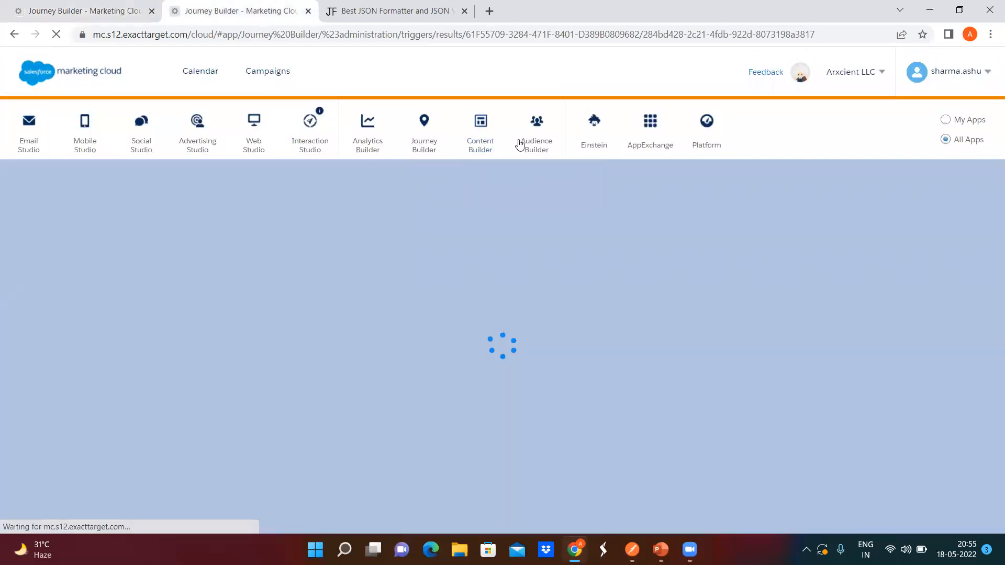
mouse_move(520, 144)
click(532, 178)
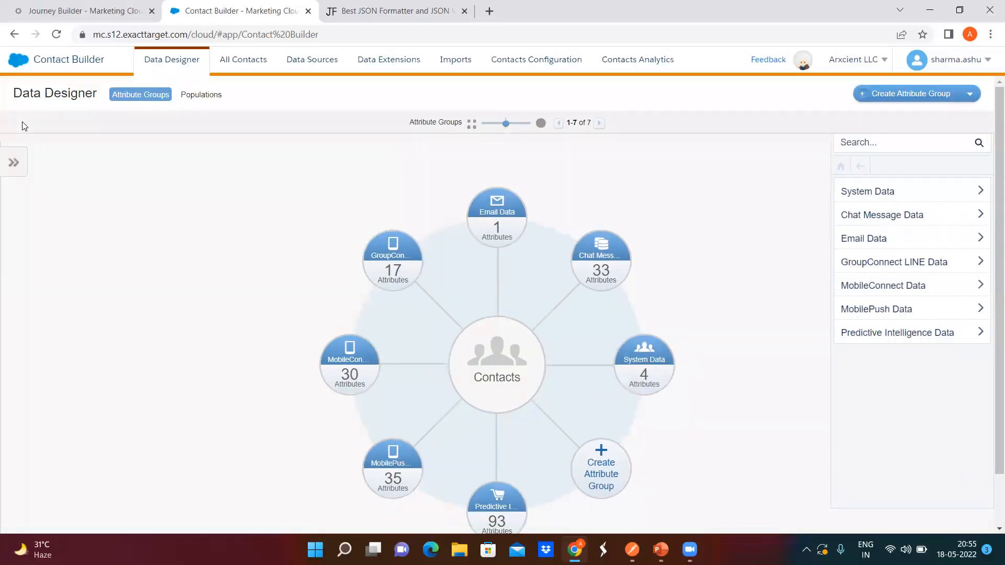
Open the records of the SendLog data extension and examine the newest WelcomeJourney send entry across its columns
click(380, 62)
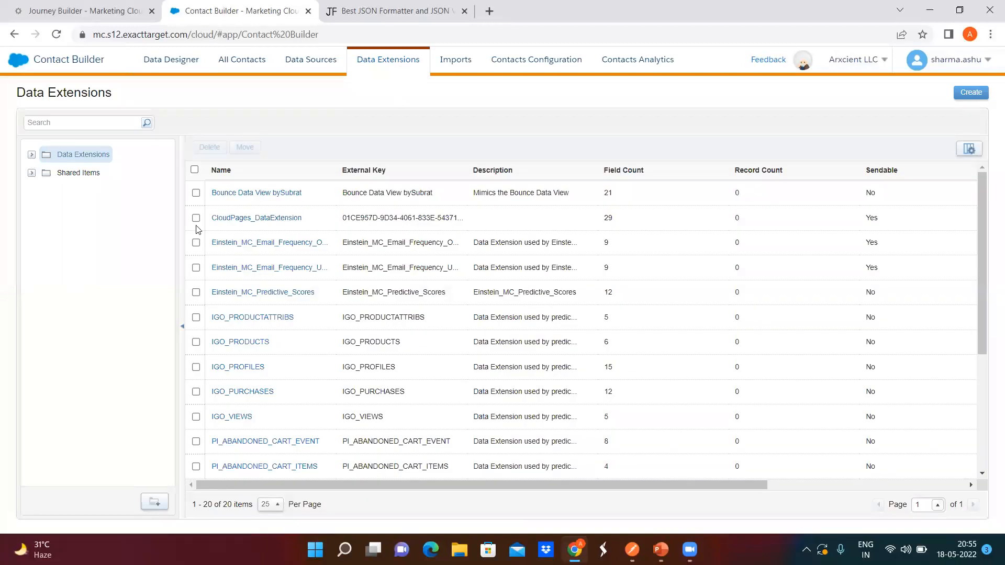
scroll(231, 315, down, 4)
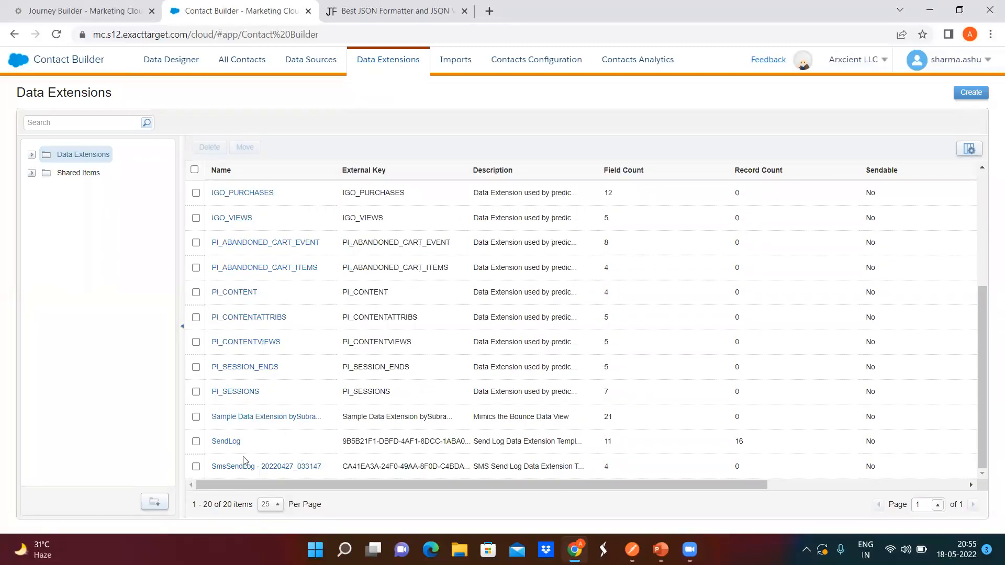
click(226, 445)
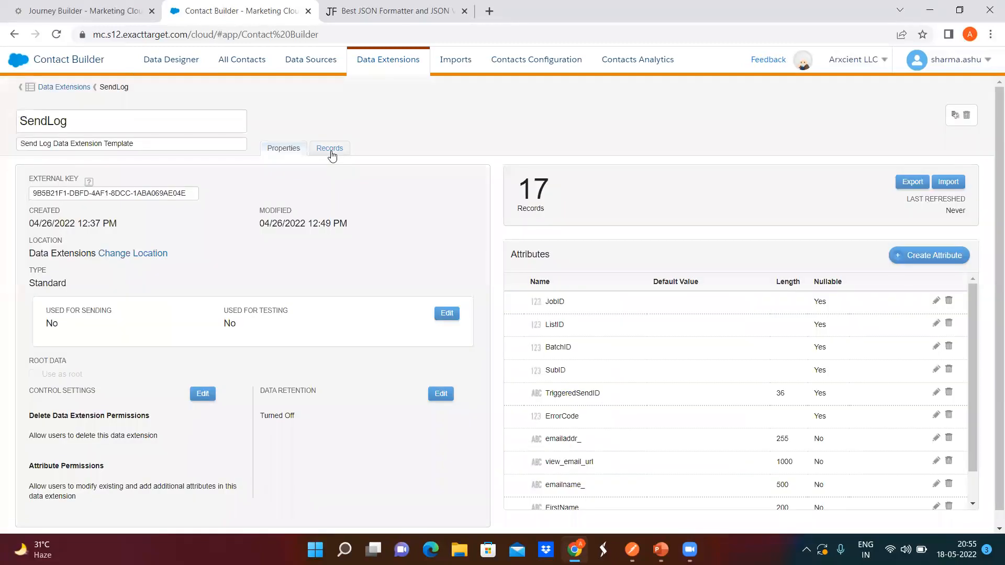
click(331, 149)
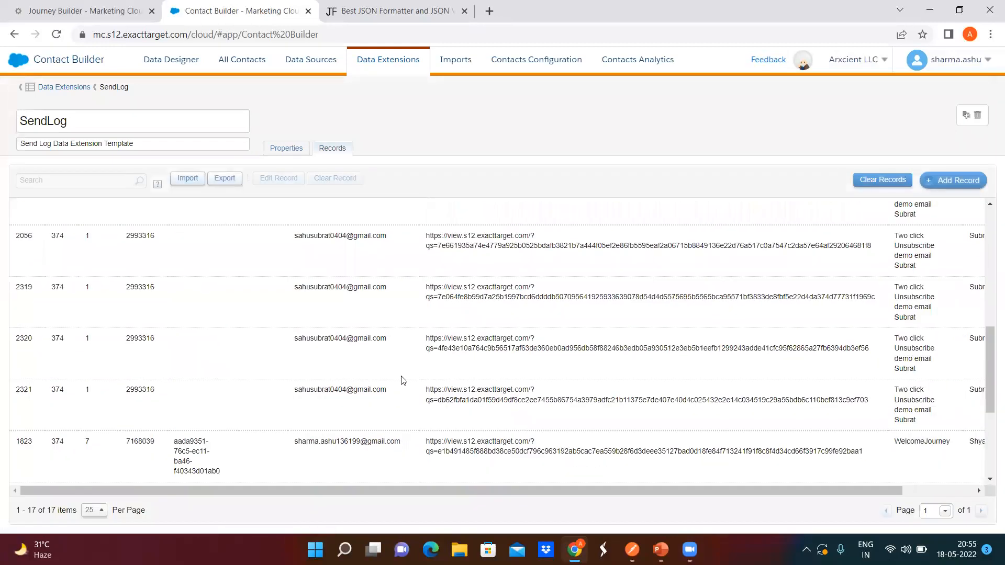
scroll(400, 381, down, 10)
drag(191, 490, 791, 444)
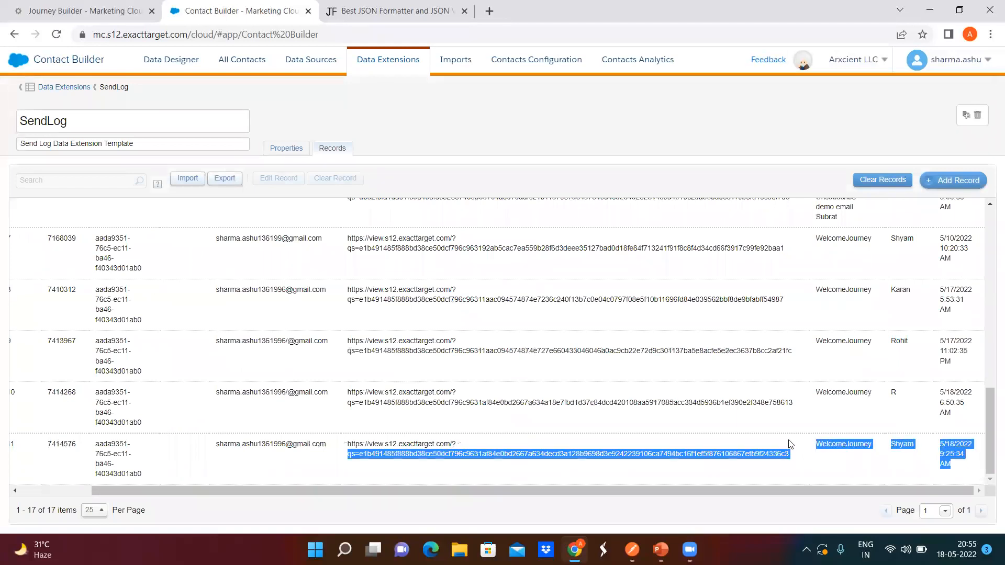
drag(441, 439, 29, 477)
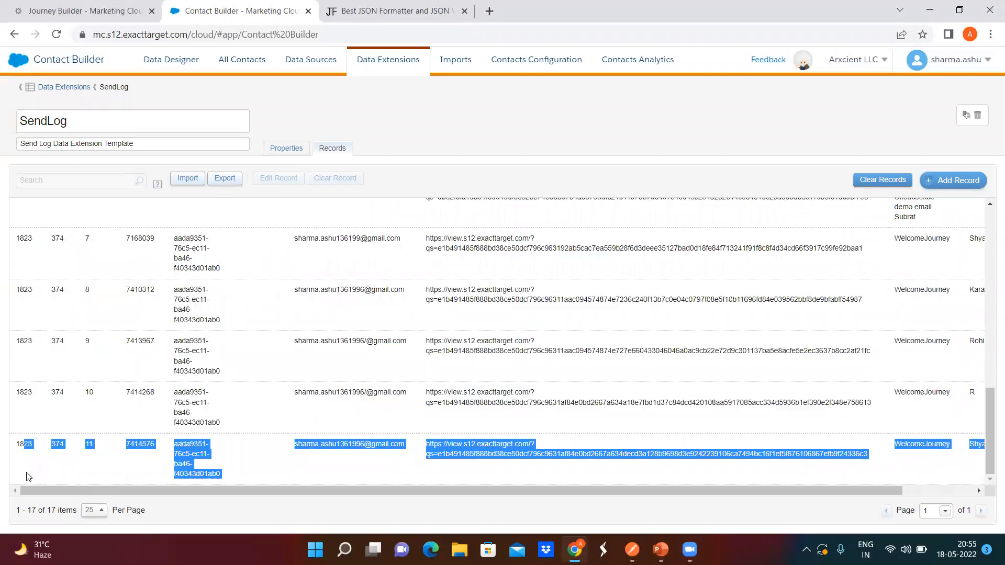
Copy the view-email URL from the newest SendLog record and open it in a new browser tab
click(522, 464)
drag(872, 457, 411, 451)
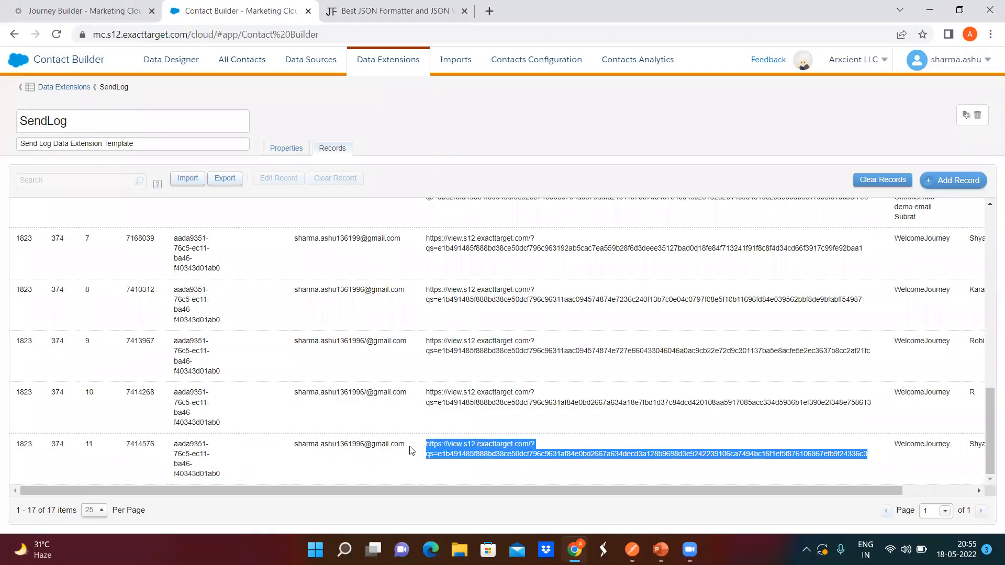
click(857, 30)
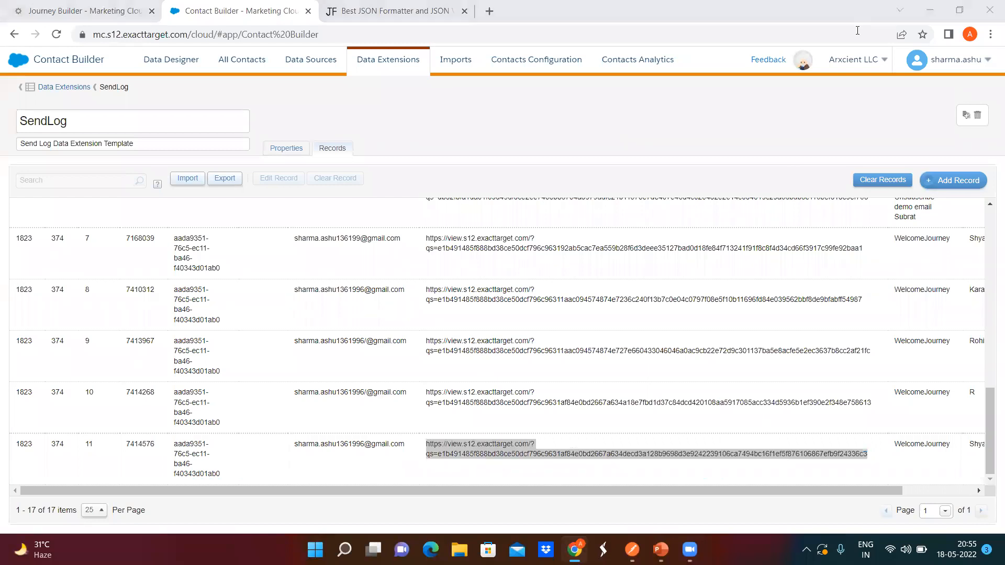
key(ctrl+t)
key(ctrl+v)
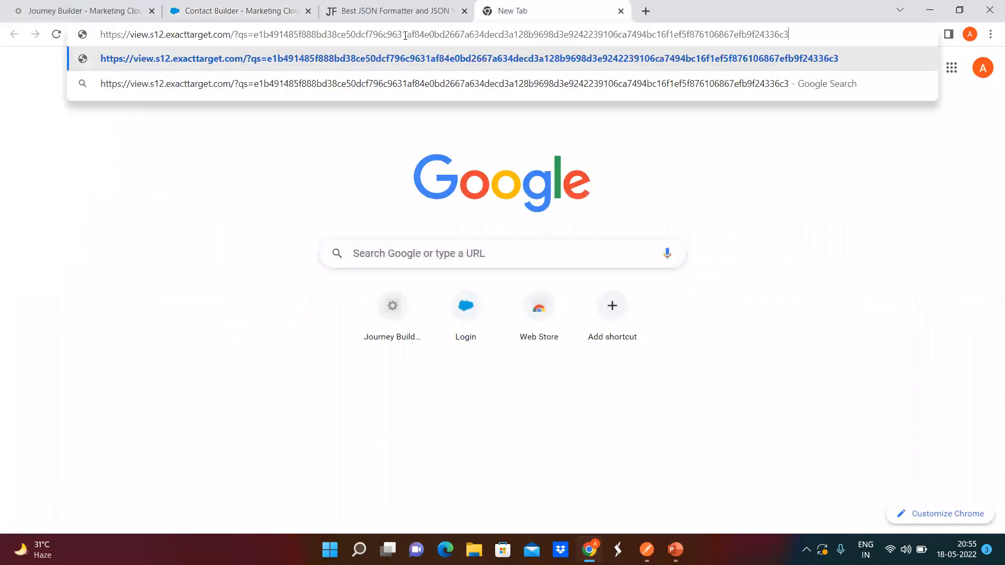
key(Return)
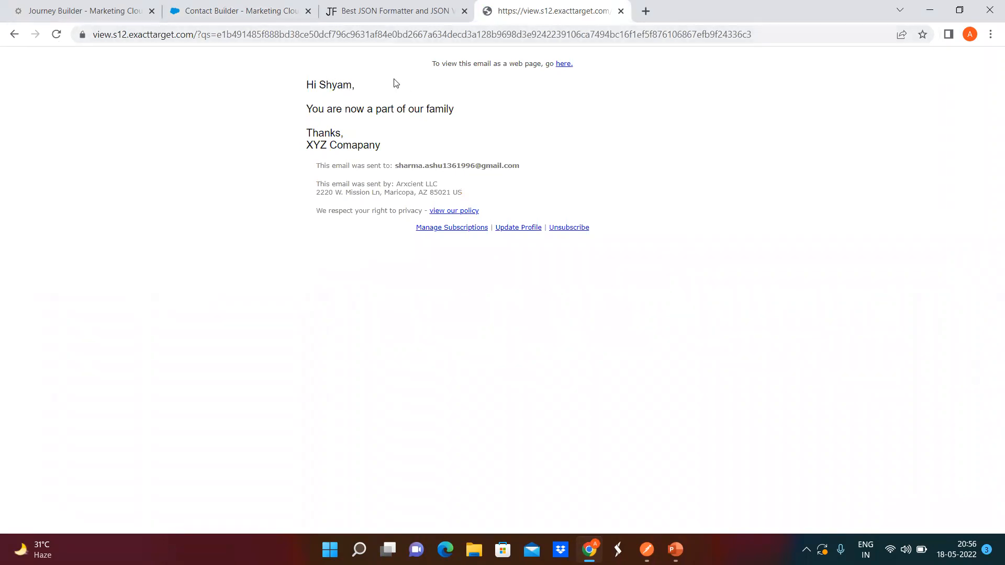
Go back to the Journey Builder tab, reload it and reopen the InjectRecordsByAPI journey to check its activity counts
click(110, 19)
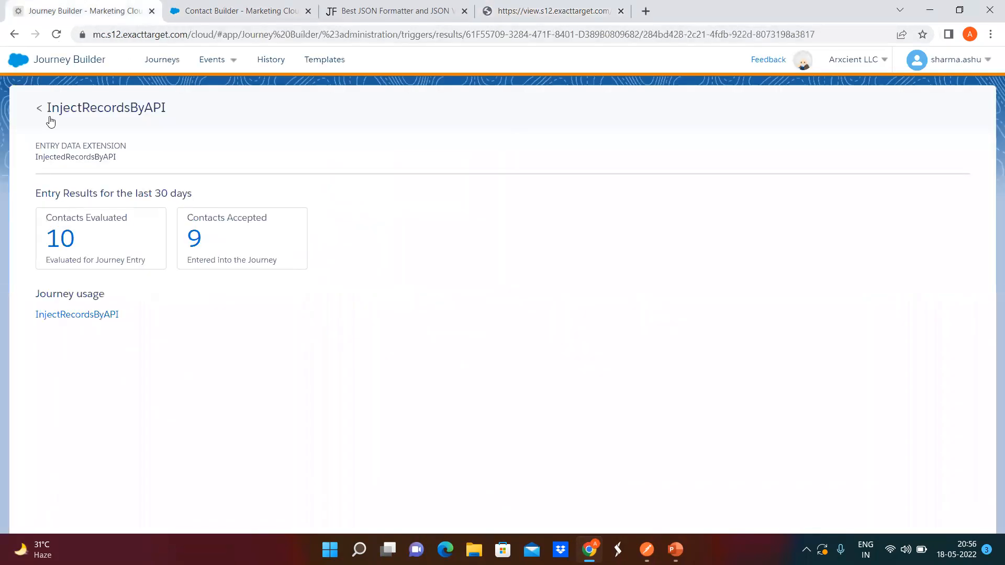
click(49, 119)
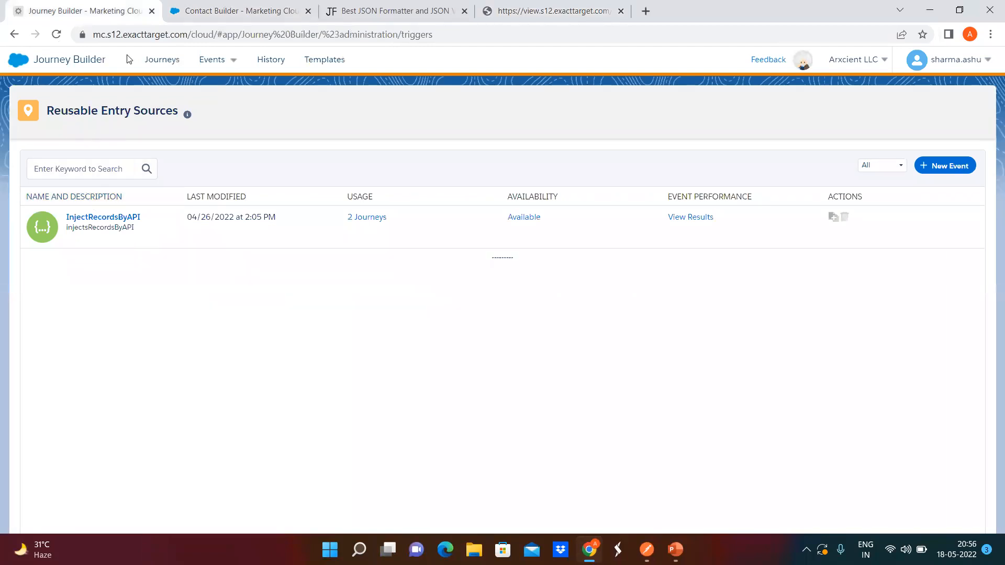
click(57, 34)
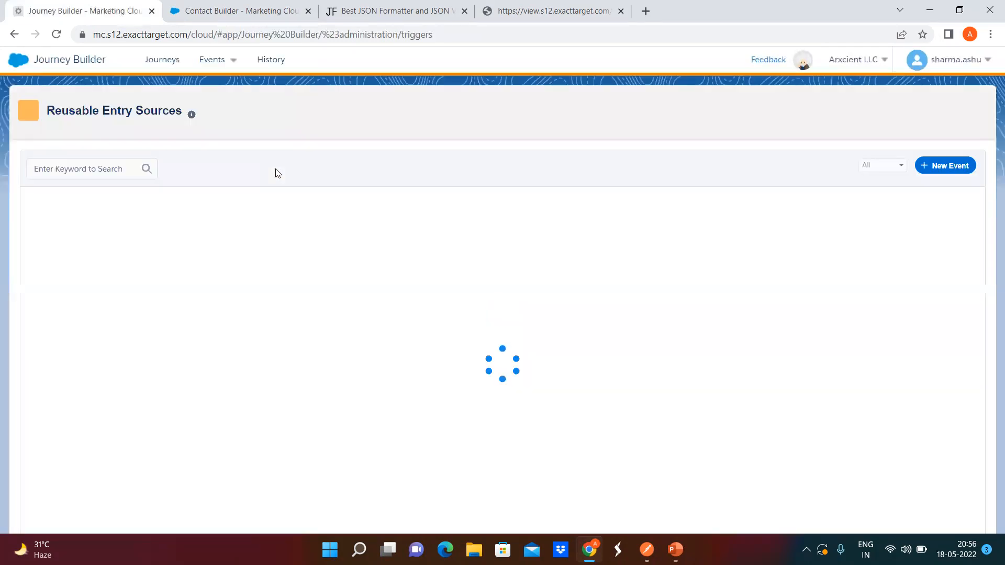
click(160, 64)
click(282, 198)
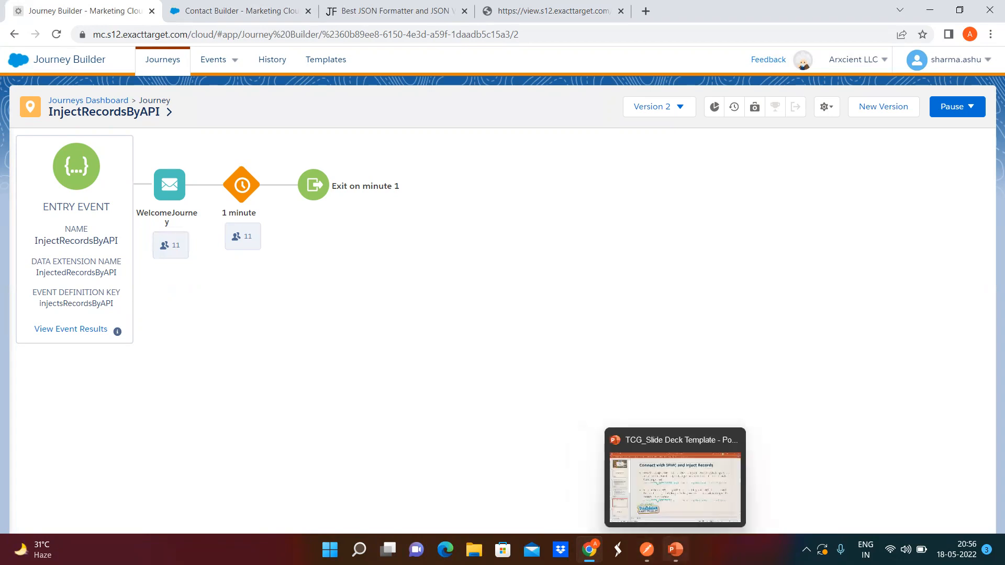
Switch to the TCG_Slide Deck Template presentation, start the slide show from the beginning and advance two slides
click(670, 484)
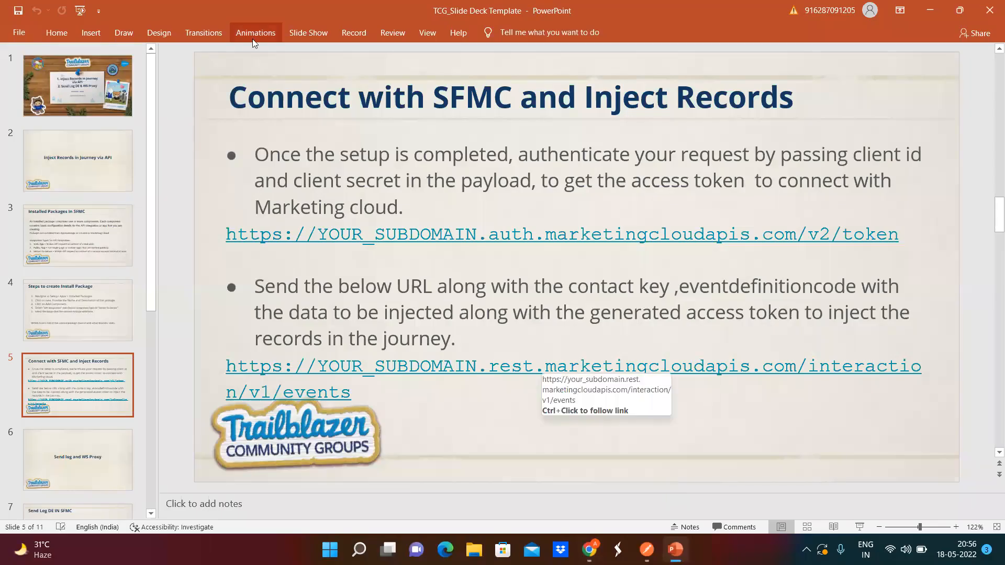
click(297, 33)
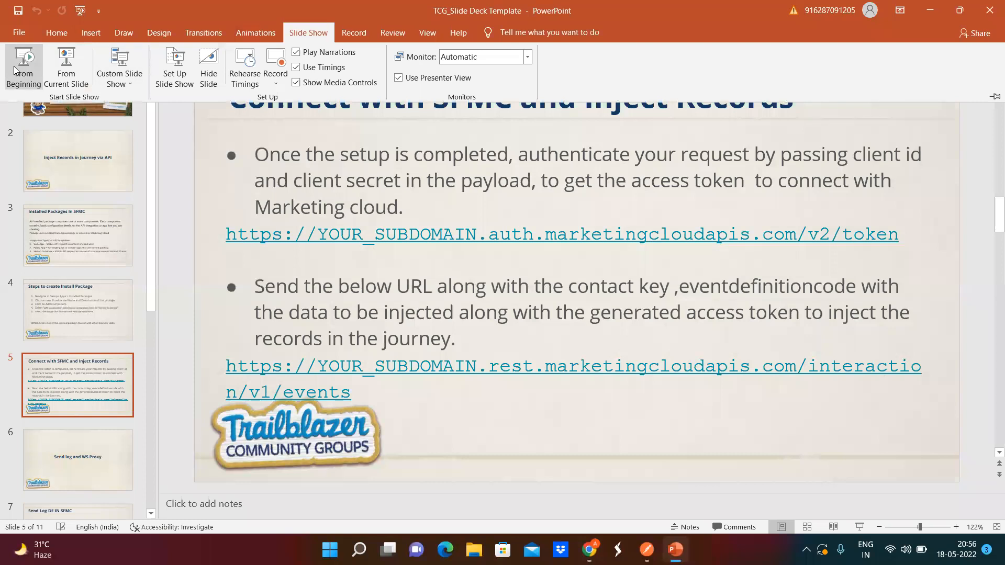
click(15, 71)
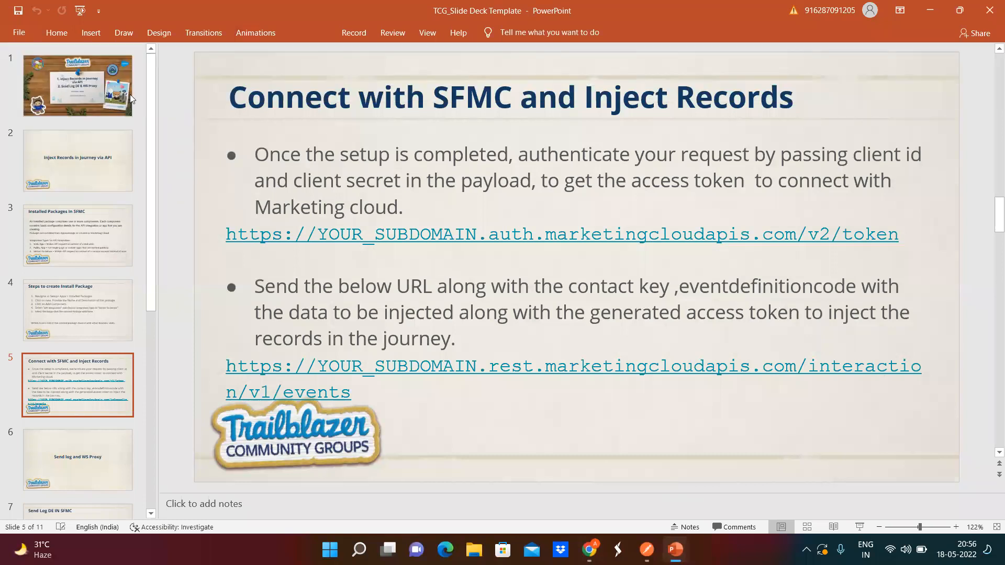
key(Right)
key(Right)
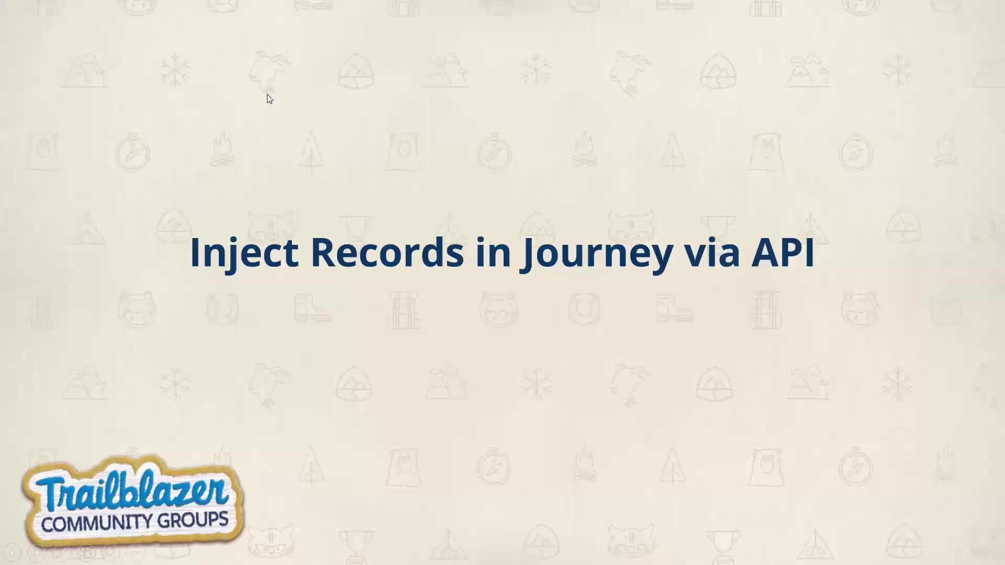
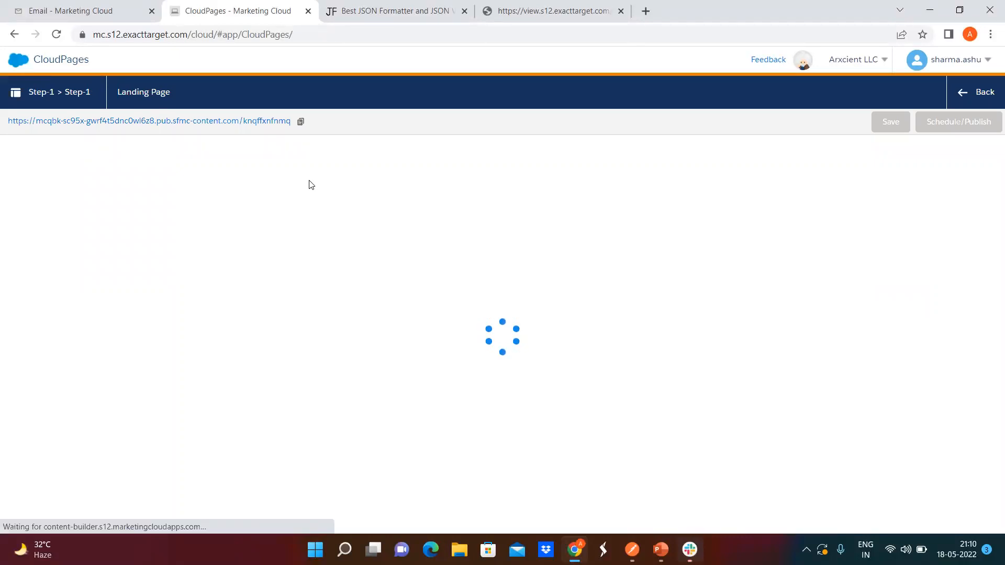
Show the Step-1 landing page's code snippet and examine its script tags, core library load and WSProxy declaration
click(610, 213)
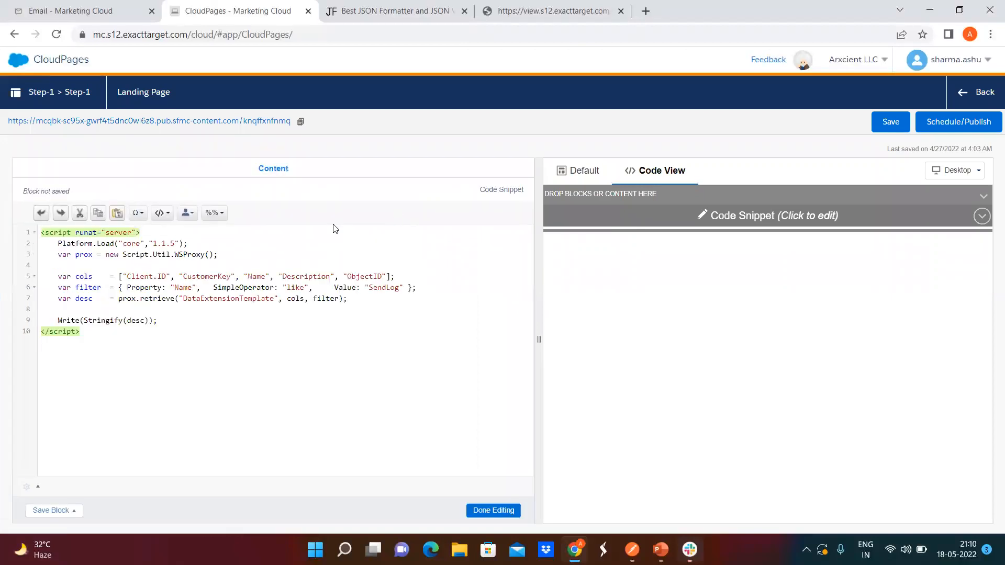
drag(92, 339, 45, 238)
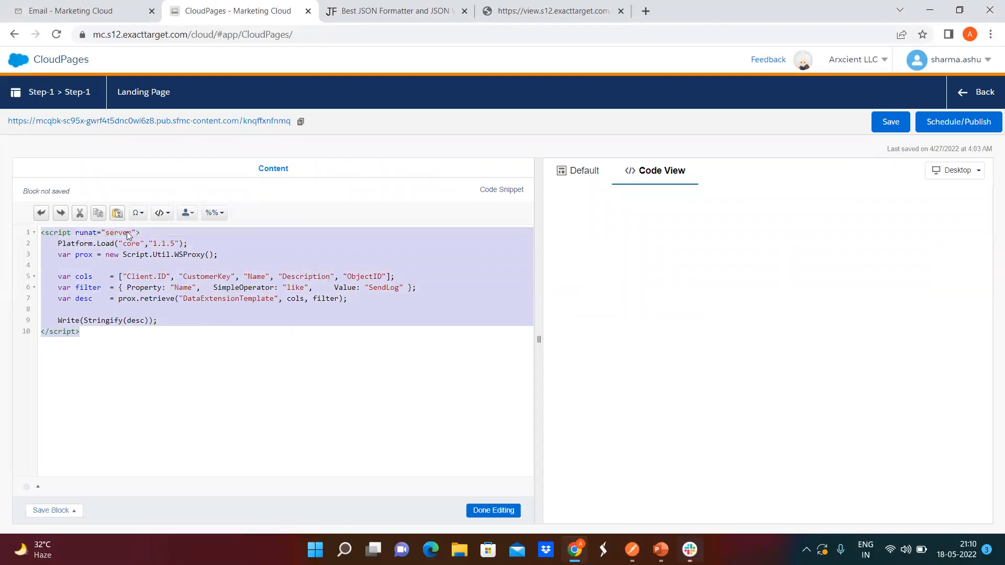
click(145, 236)
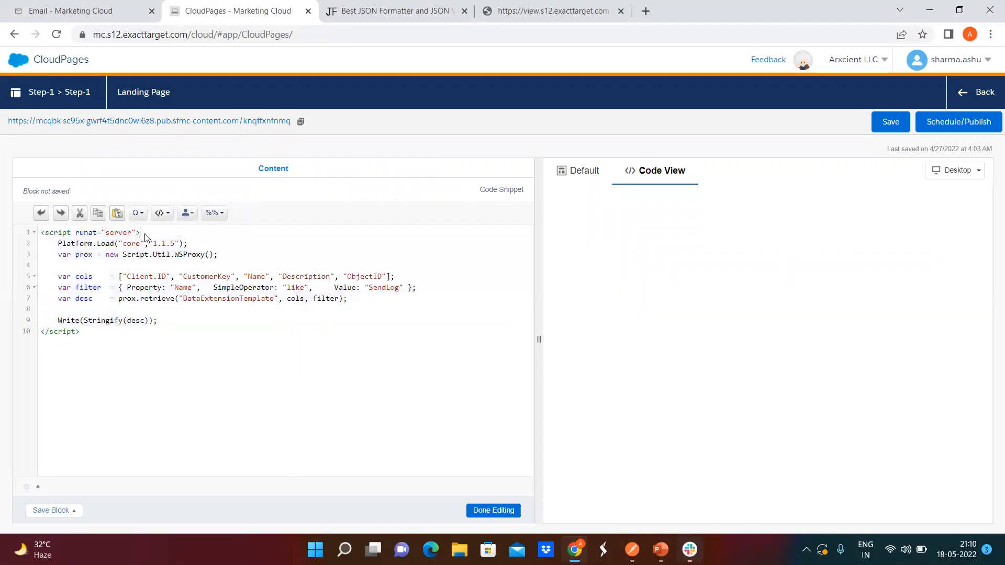
drag(145, 237, 52, 238)
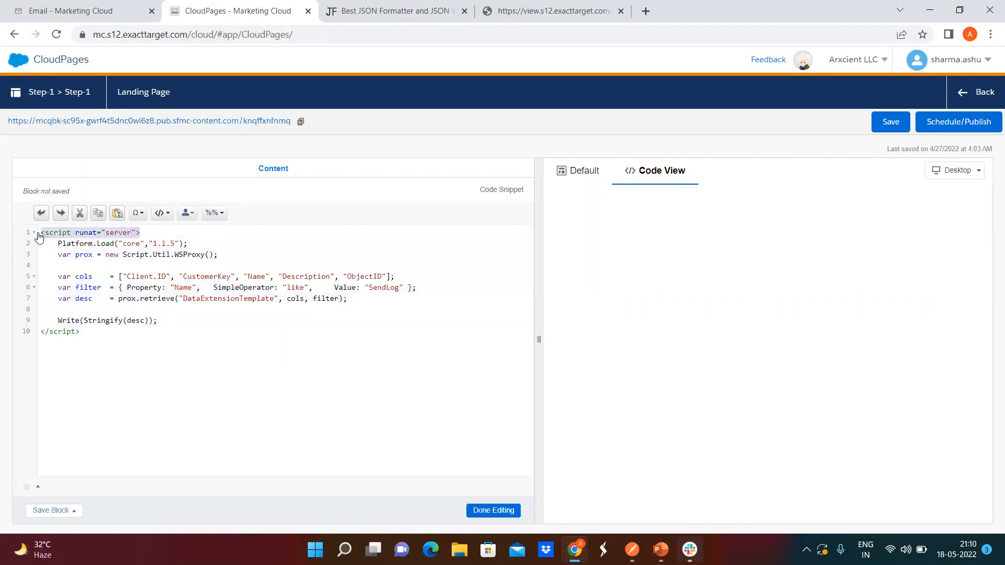
triple_click(42, 333)
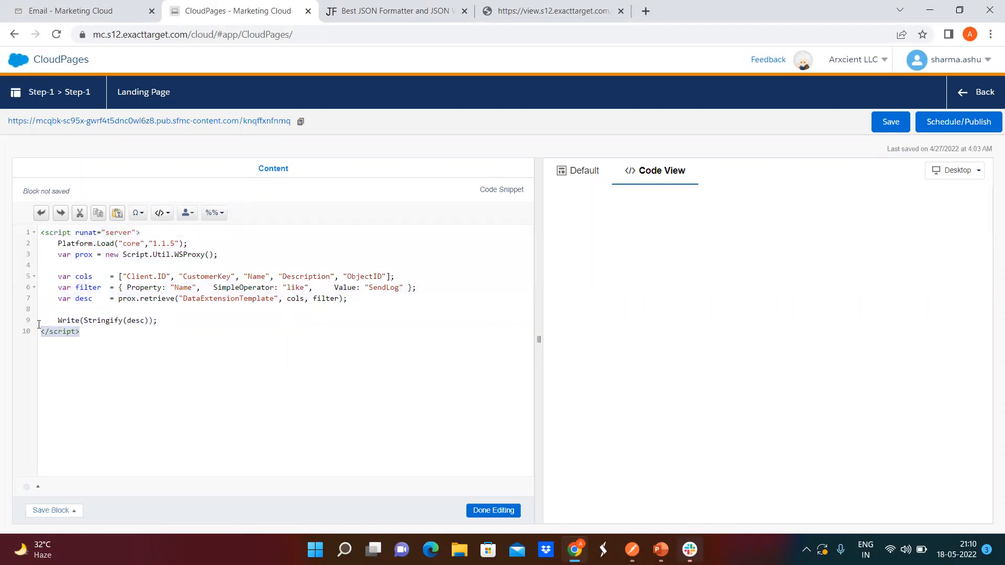
double_click(132, 244)
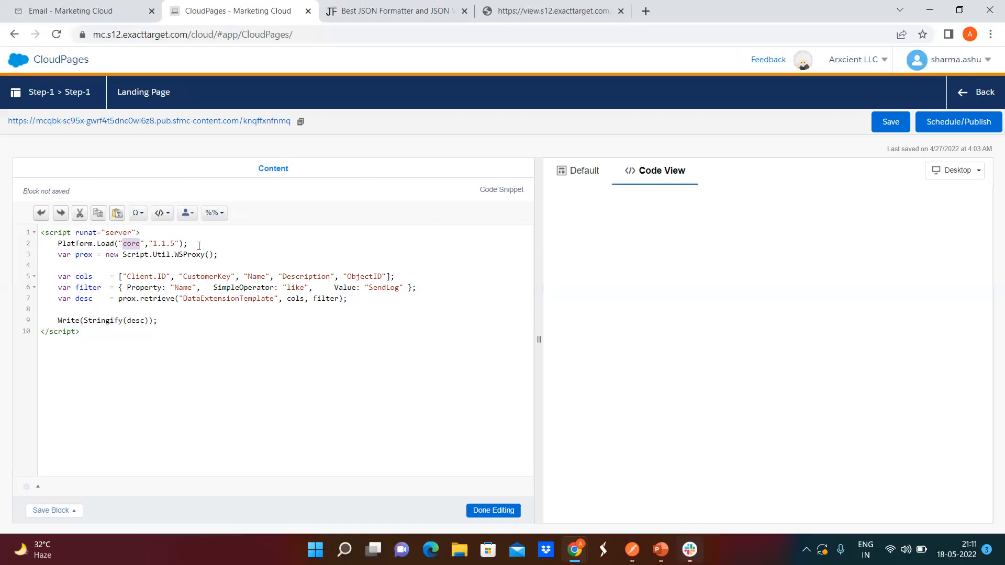
drag(222, 255, 56, 255)
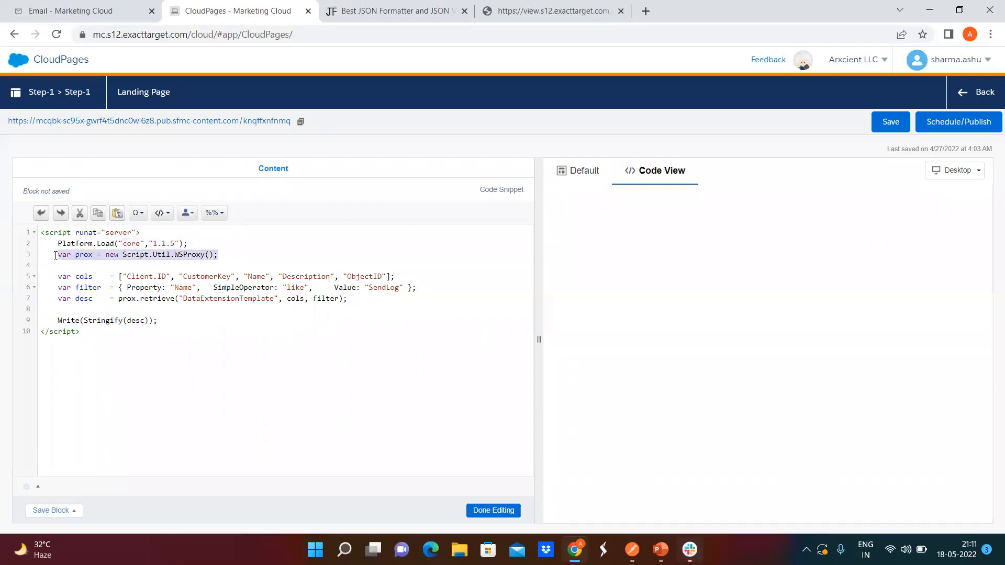
Examine the Step-1 script's cols array, SendLog name filter and the prox.retrieve call on DataExtensionTemplate with its arguments
double_click(84, 277)
drag(396, 277, 119, 278)
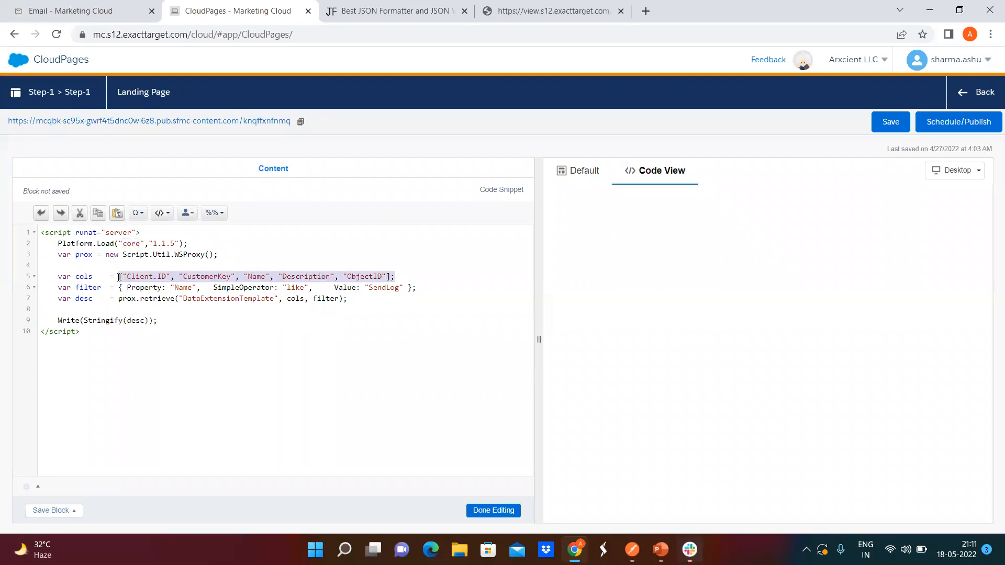
double_click(84, 287)
double_click(188, 287)
click(300, 289)
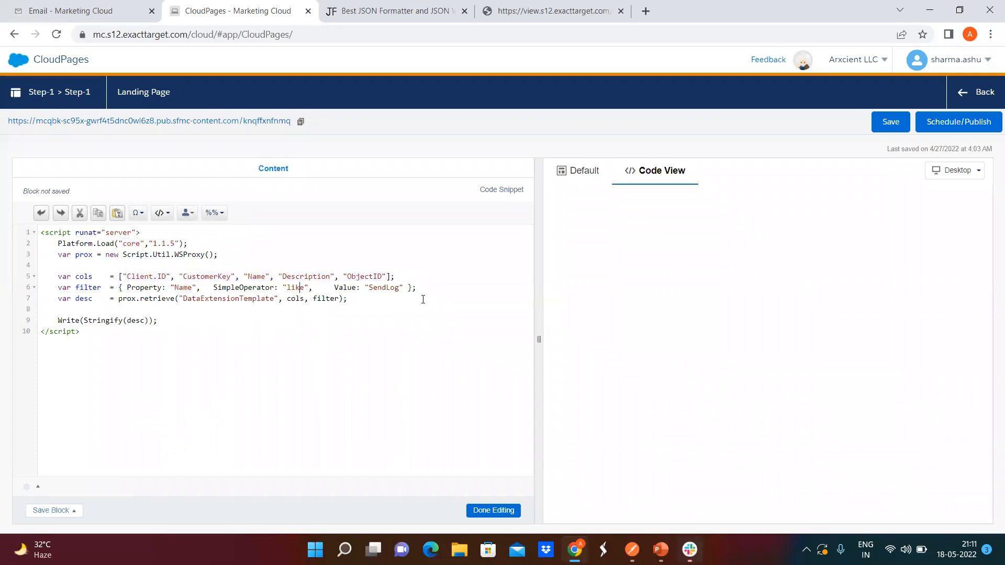
double_click(384, 288)
drag(119, 298, 175, 300)
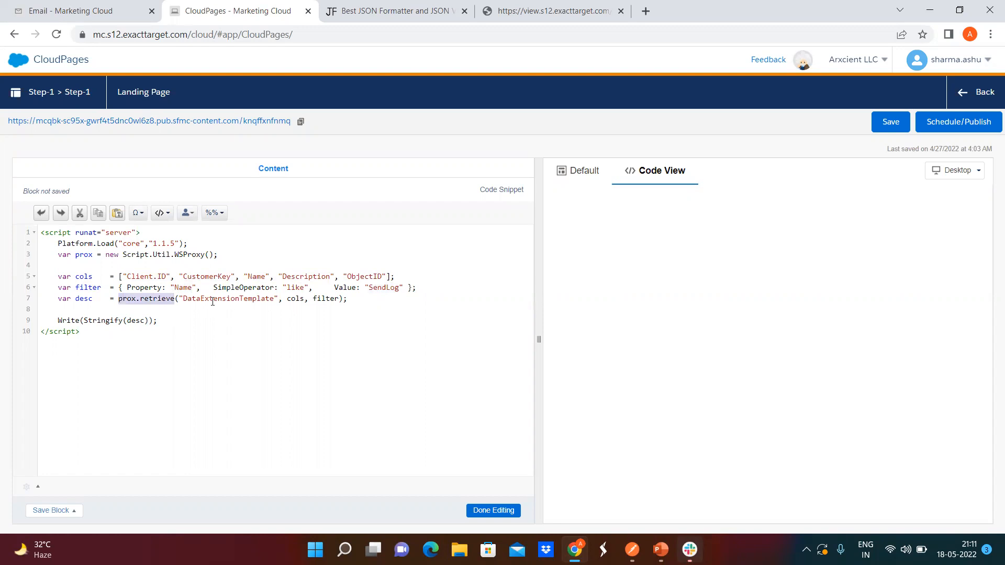
double_click(226, 301)
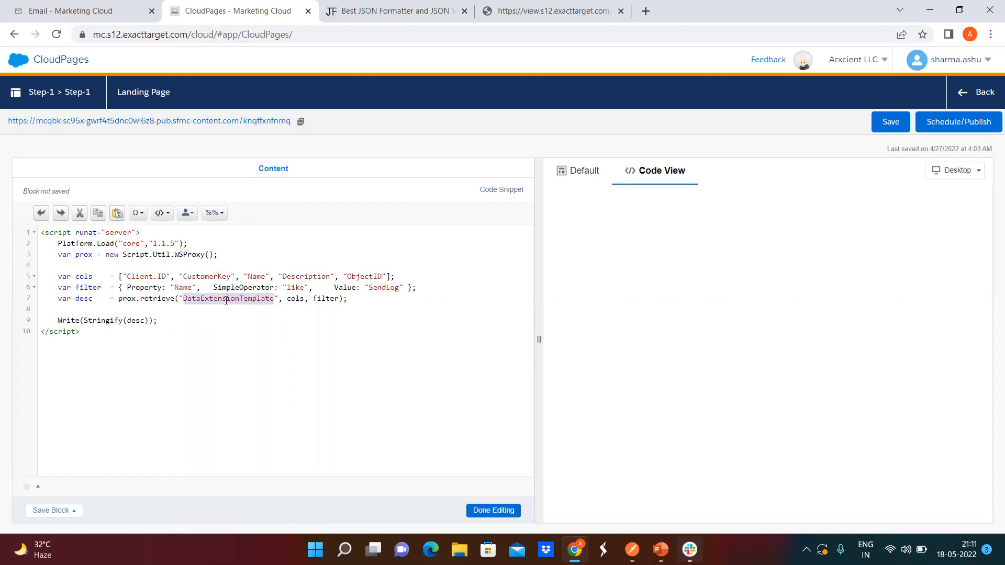
double_click(294, 299)
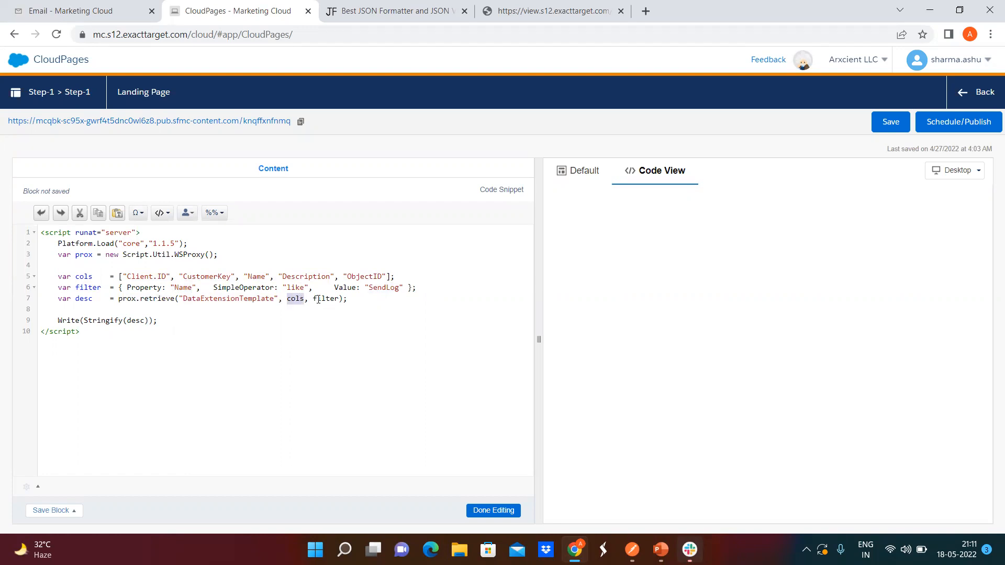
double_click(319, 299)
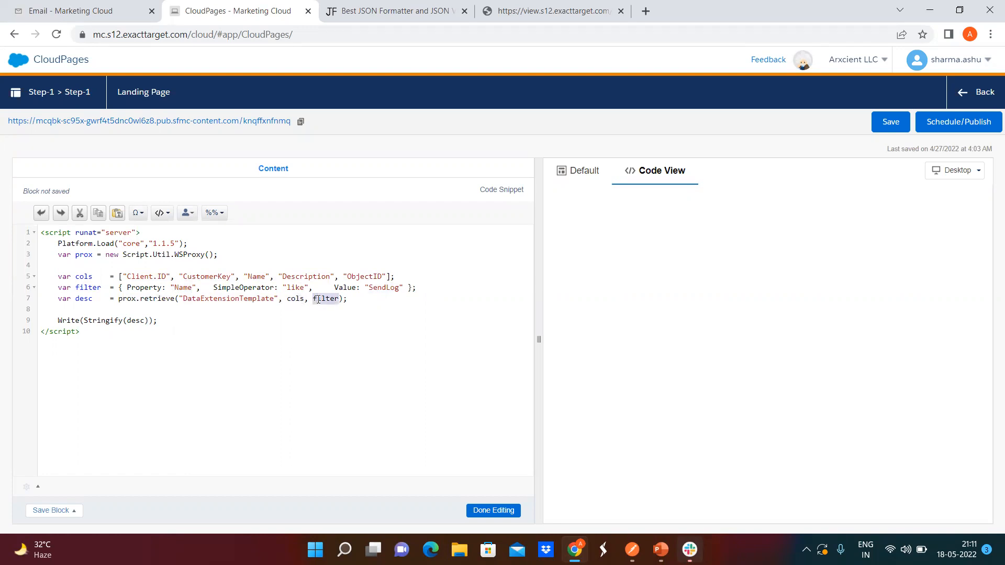
Open the published Step-1 page, copy its entire JSON output and beautify it in the JSON formatter
click(233, 121)
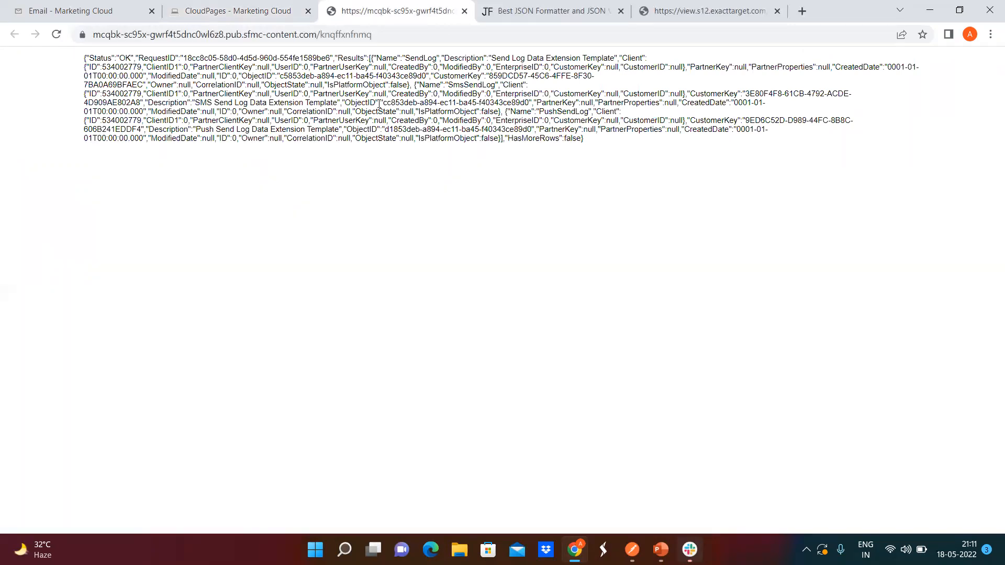
drag(584, 139, 76, 47)
key(ctrl+c)
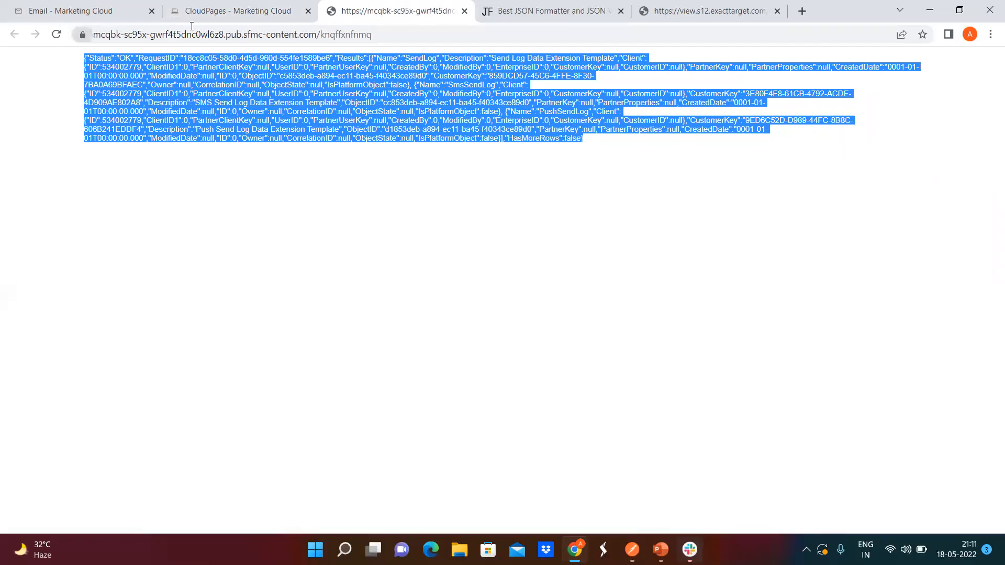
click(480, 11)
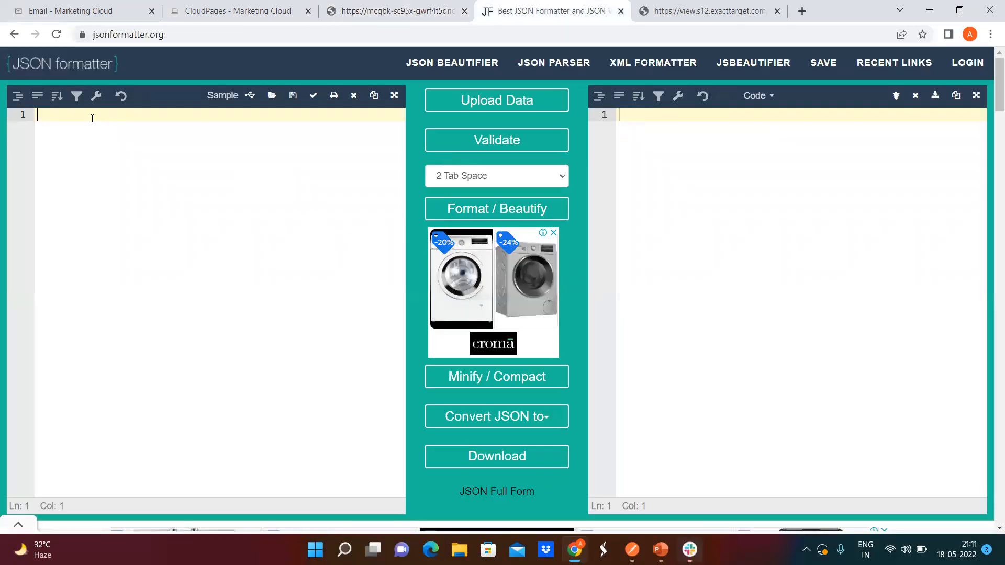
key(ctrl+v)
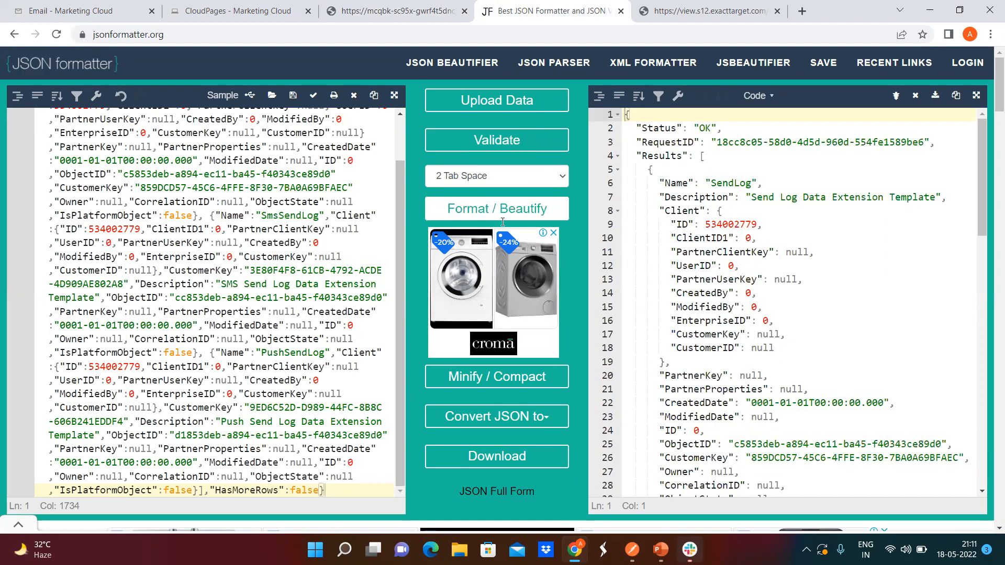
Review the SendLog, SmsSendLog and PushSendLog entries in the formatted JSON and copy the SendLog template's CustomerKey
double_click(729, 183)
scroll(740, 309, down, 5)
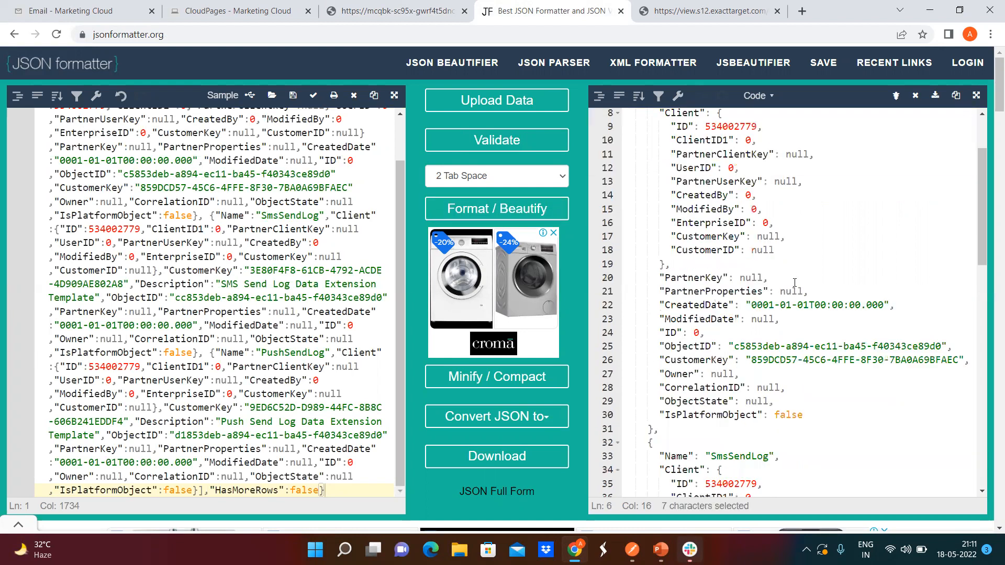
double_click(741, 309)
scroll(741, 314, down, 5)
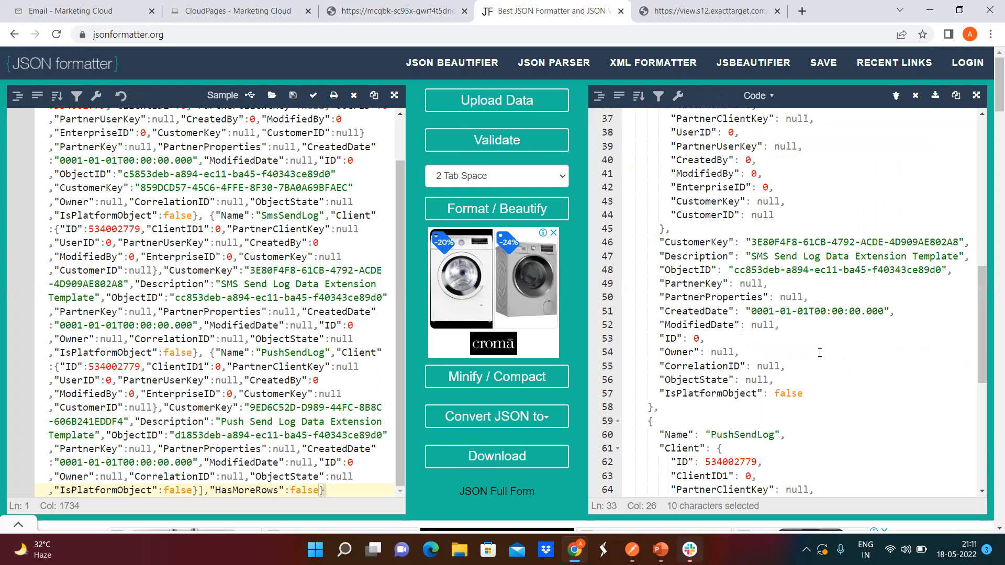
scroll(809, 383, down, 1)
double_click(742, 386)
scroll(819, 350, up, 10)
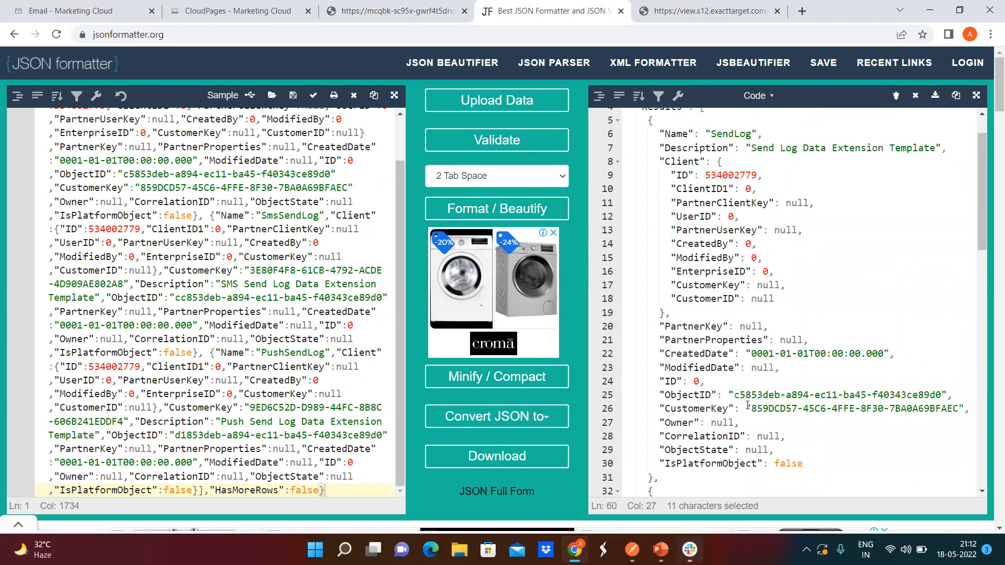
drag(760, 407, 961, 409)
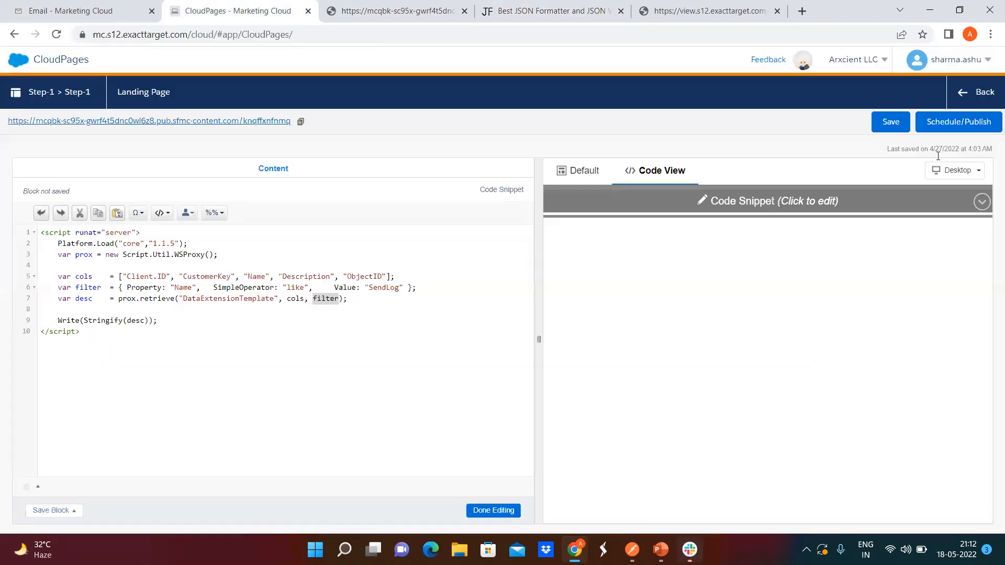
Return to CloudPages, open the Step-2 page of the DE_Retrive_Ashu collection and examine its script's cols and filter variables
click(228, 9)
click(973, 93)
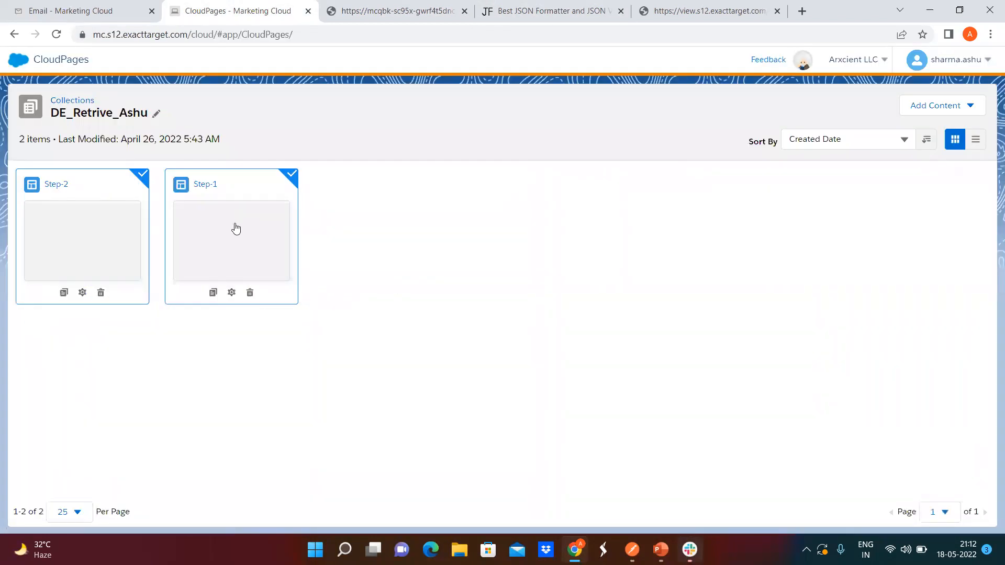
click(67, 233)
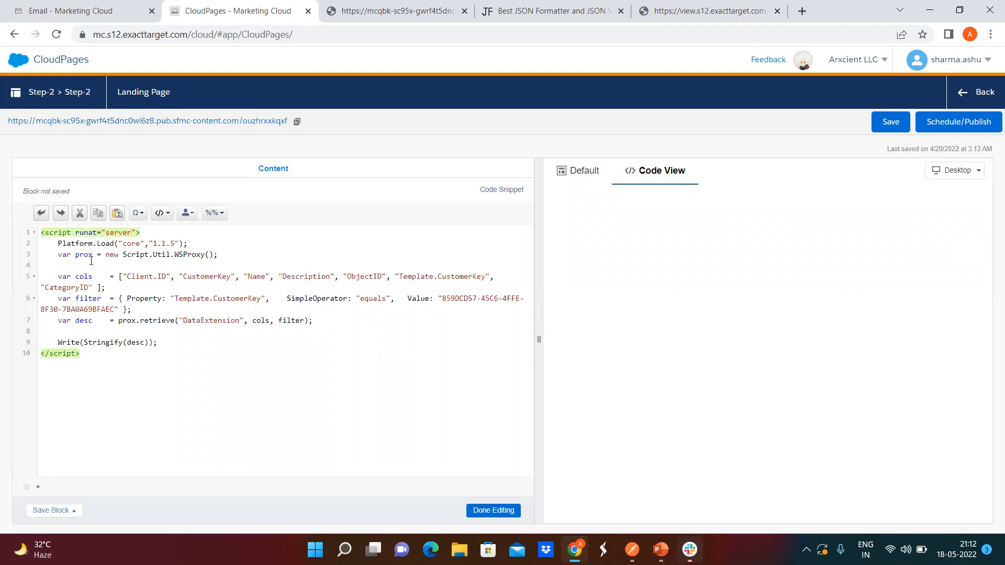
click(52, 255)
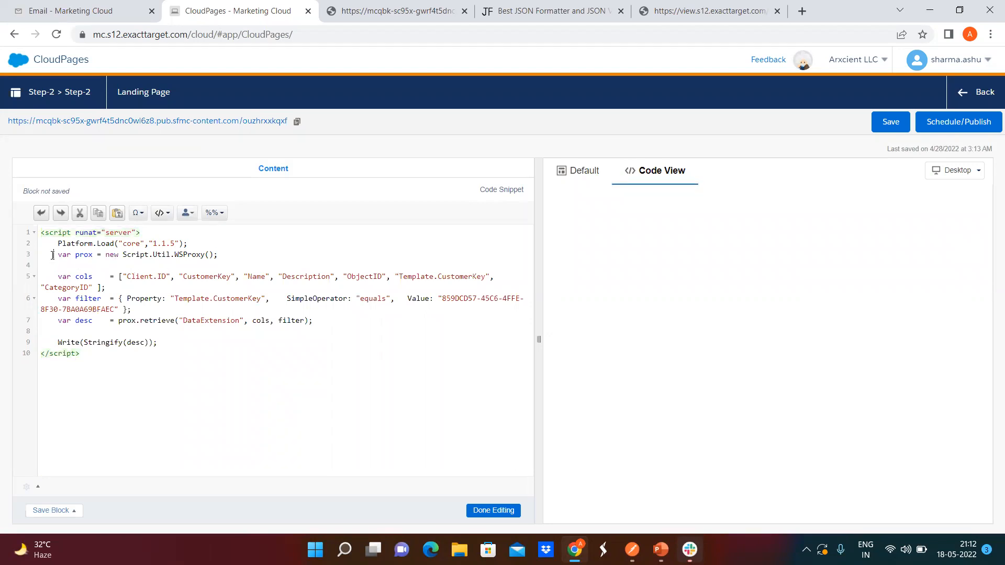
double_click(85, 279)
double_click(87, 300)
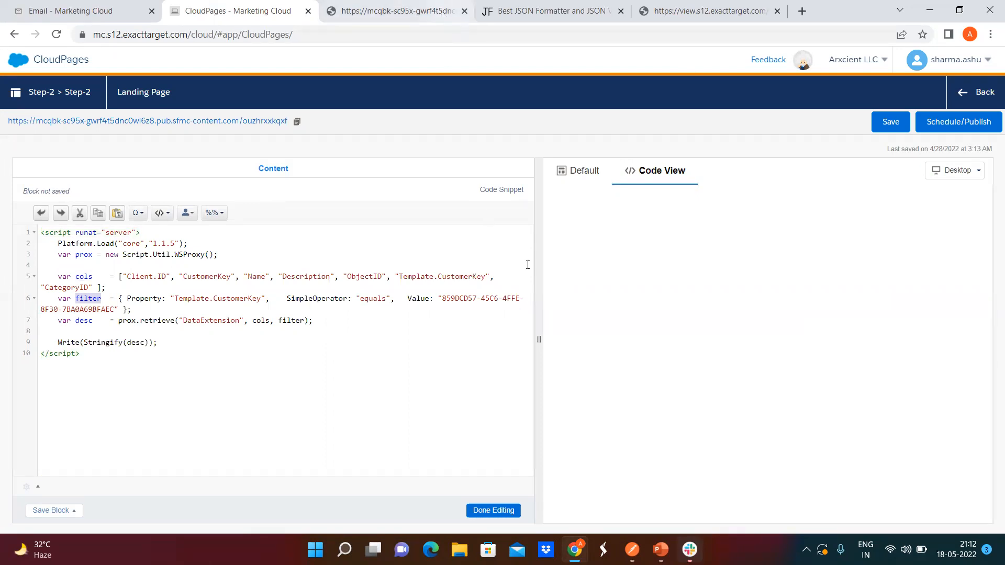
Search the Step-2 script for the copied template CustomerKey to check it against the filter's value
click(713, 11)
click(561, 5)
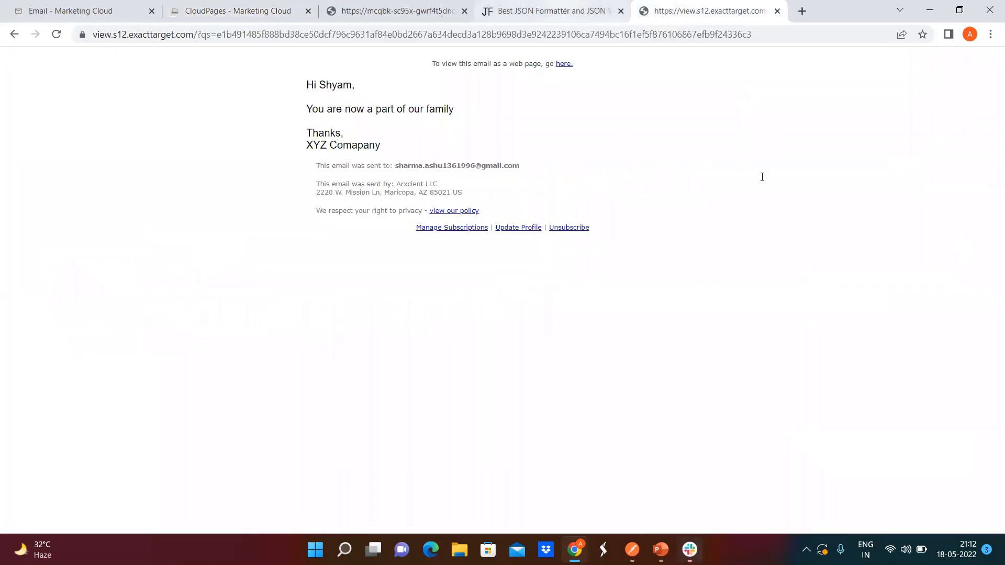
click(208, 10)
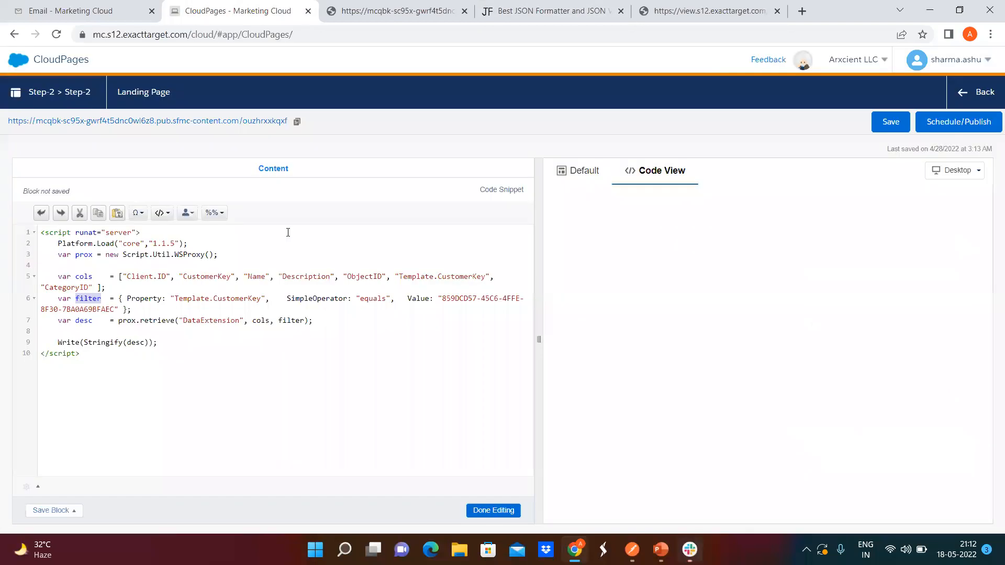
key(ctrl+f)
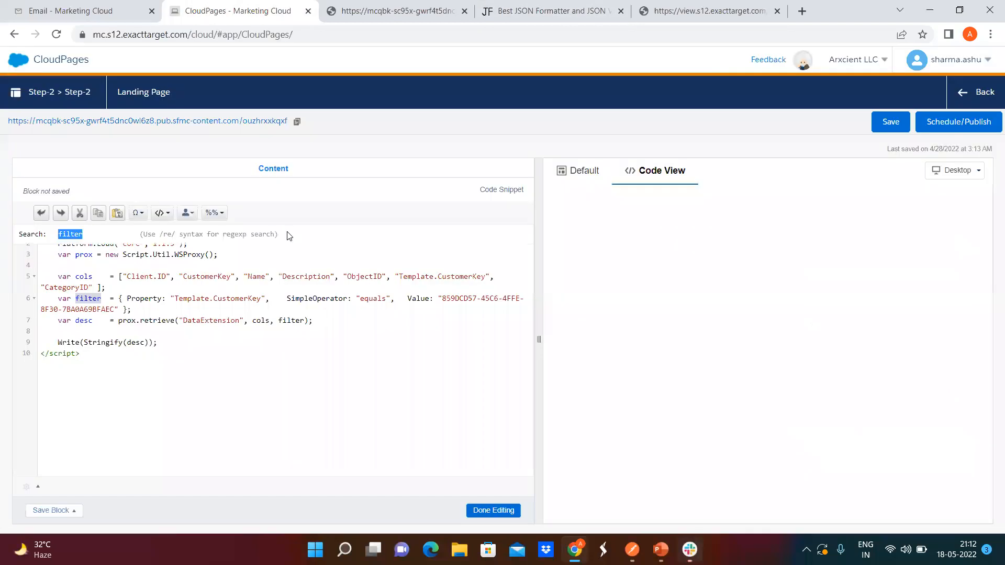
key(Escape)
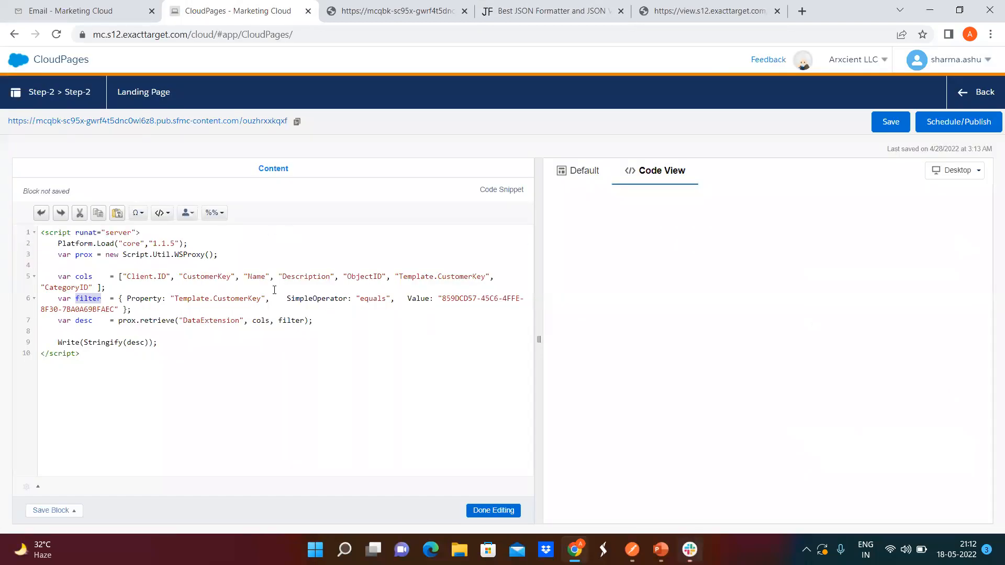
key(ctrl+f)
text(-8F30-7BA0A69BFAEC)
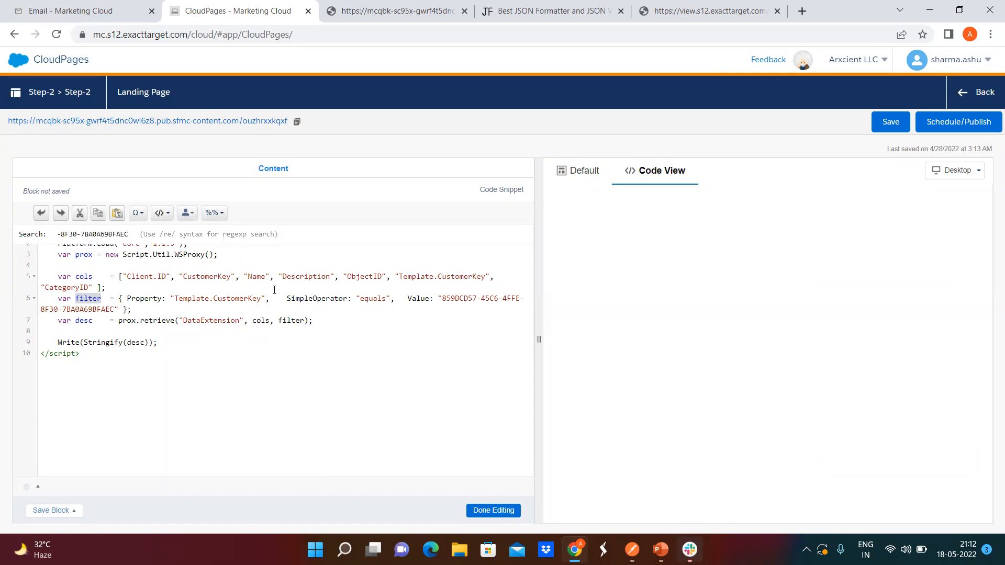
key(Return)
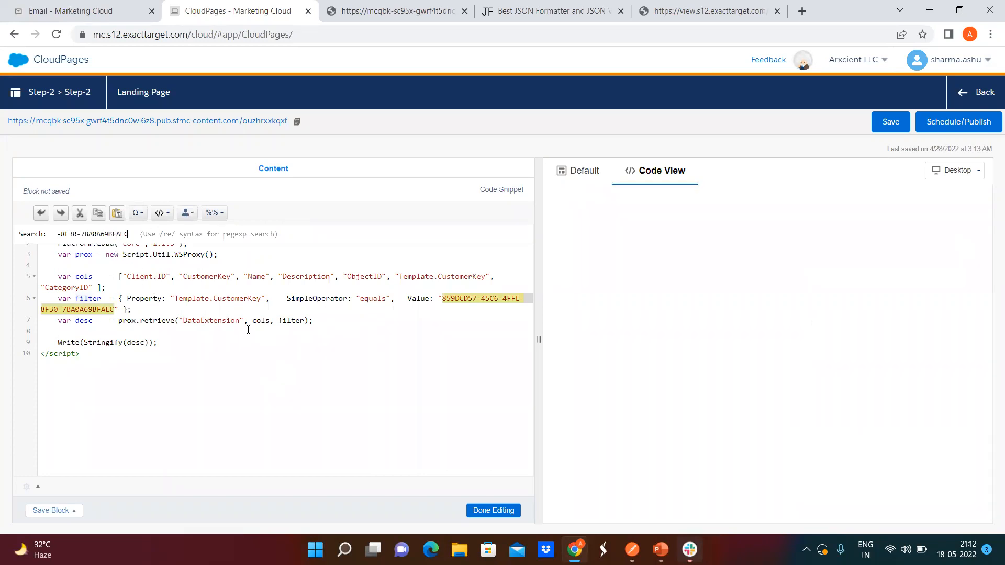
Examine the Step-2 script's prox.retrieve call on DataExtension and its cols and filter arguments
double_click(166, 320)
double_click(206, 320)
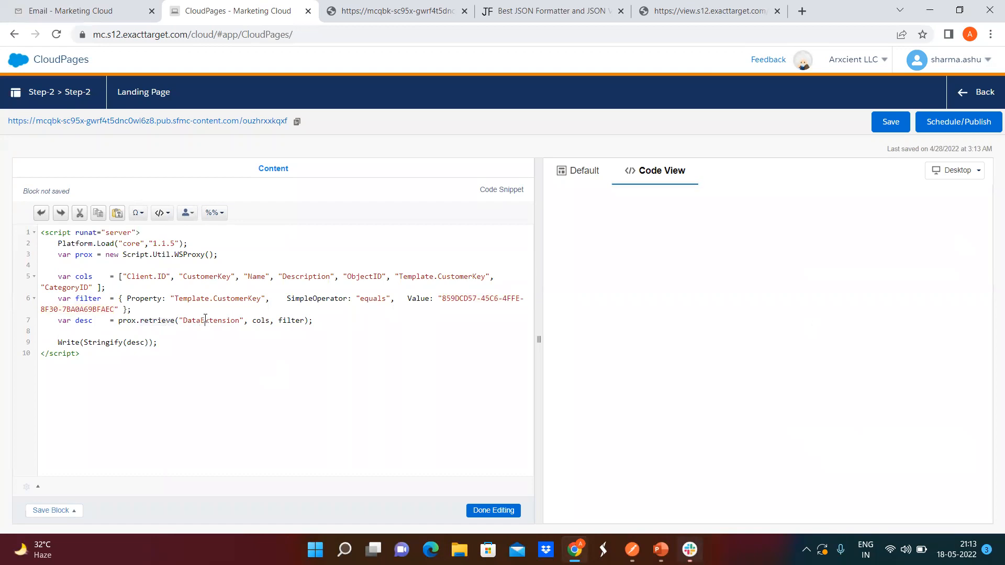
double_click(256, 321)
double_click(284, 320)
Open the published Step-2 page, copy its entire JSON output and beautify it in the JSON formatter
click(223, 122)
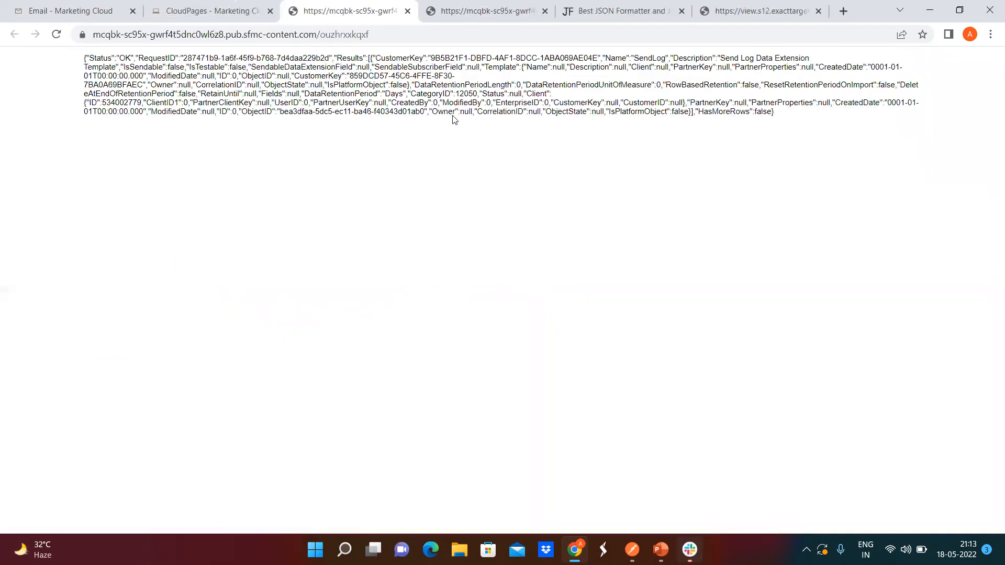
drag(778, 114, 79, 55)
key(ctrl+c)
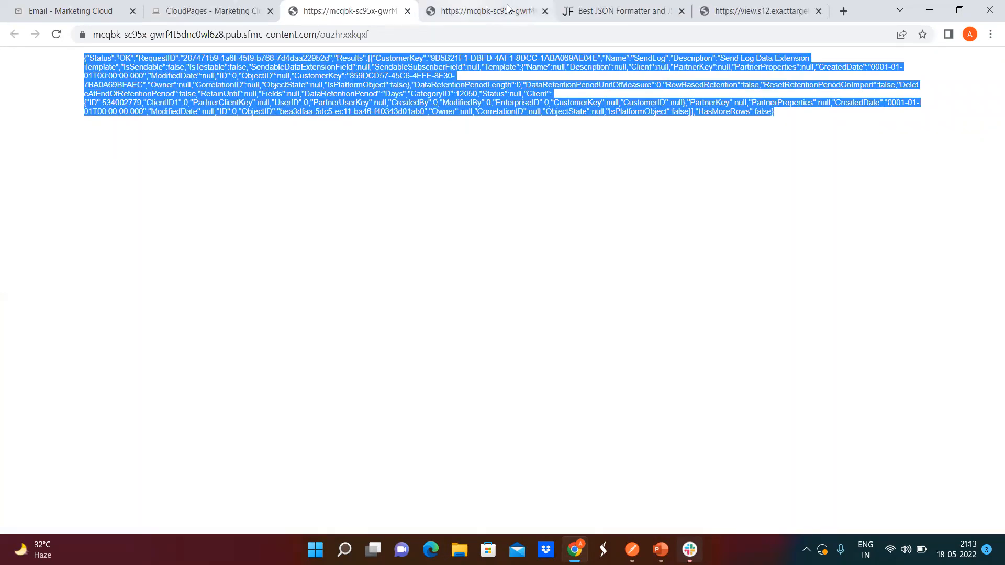
key(ctrl+Tab)
key(ctrl+Tab)
click(301, 209)
key(ctrl+a)
key(ctrl+v)
click(513, 210)
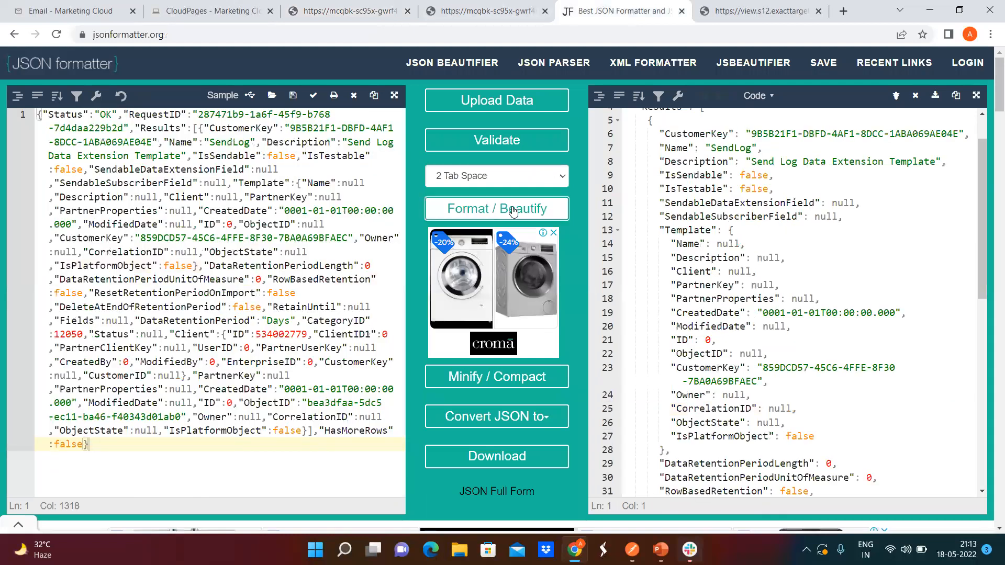
Review the SendLog data extension's name in the formatted JSON and copy its own CustomerKey value
scroll(786, 239, up, 2)
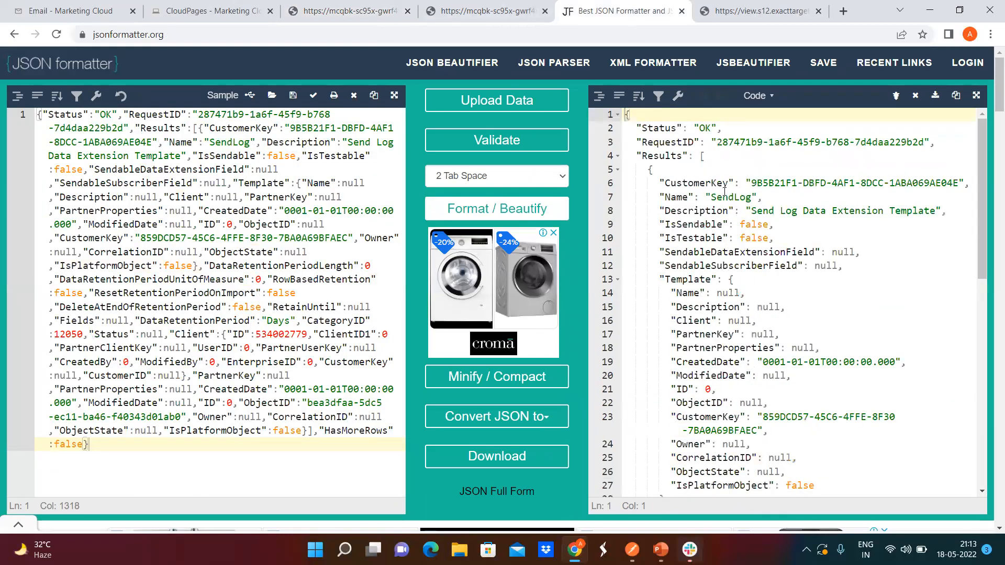
drag(661, 197, 775, 201)
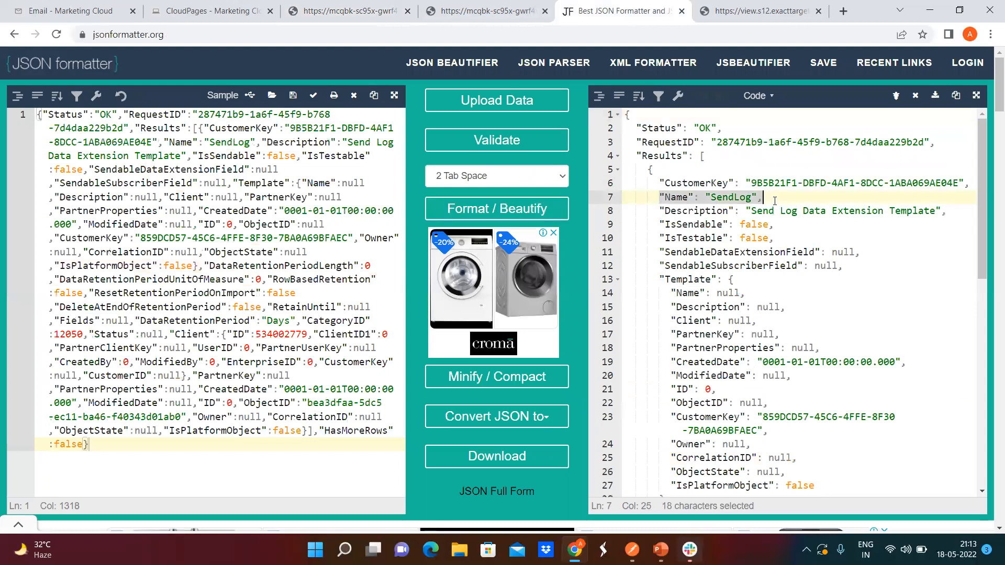
drag(971, 183, 649, 183)
click(920, 188)
drag(960, 179, 752, 185)
key(ctrl+c)
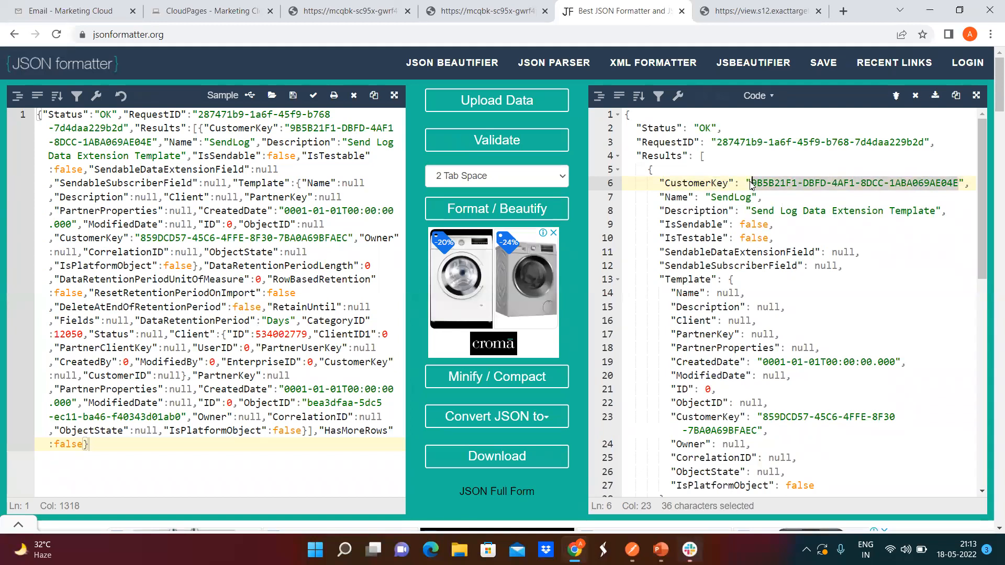
Switch to Email Studio, list the subscribers' data extensions and open the SendLog data extension
click(63, 11)
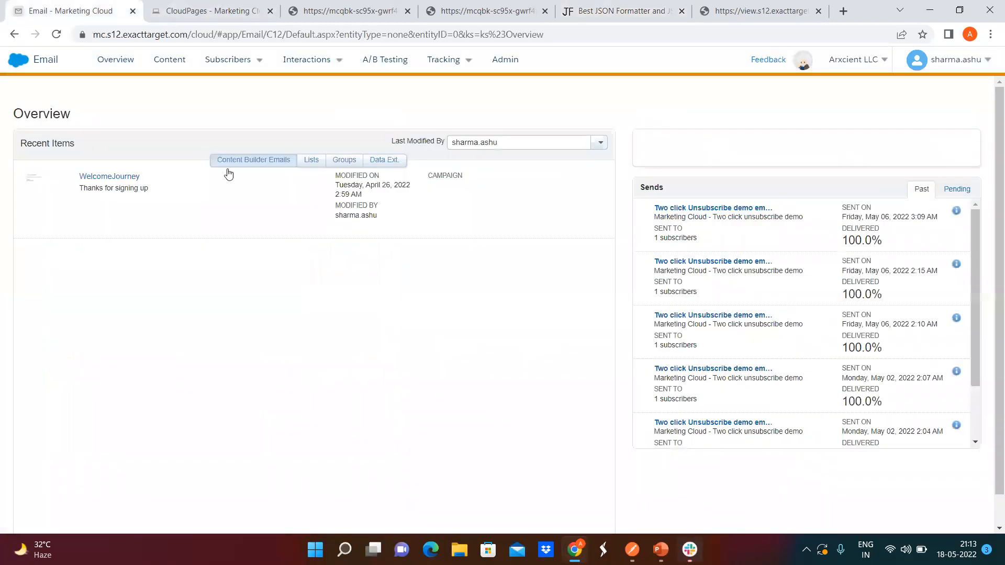
click(257, 62)
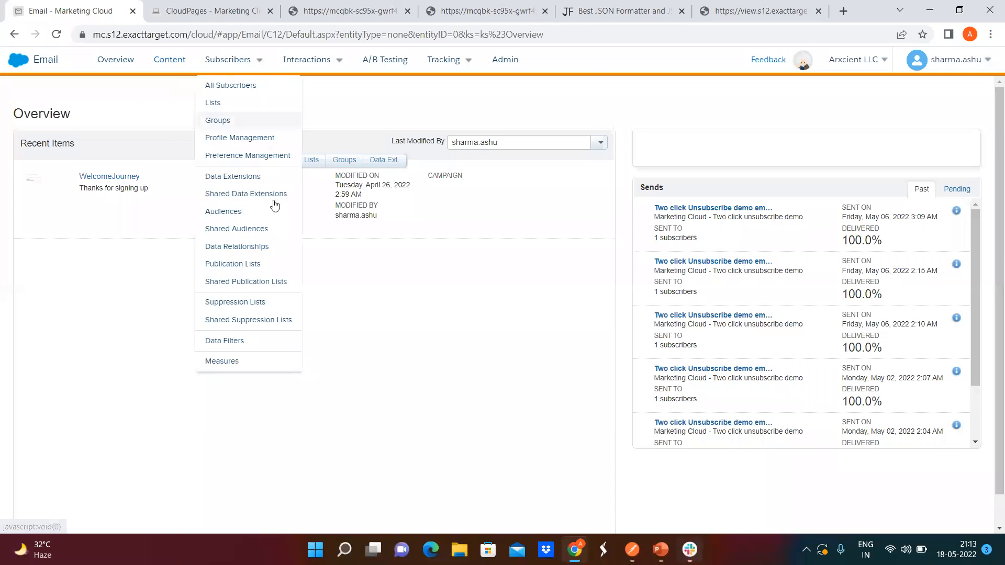
click(245, 178)
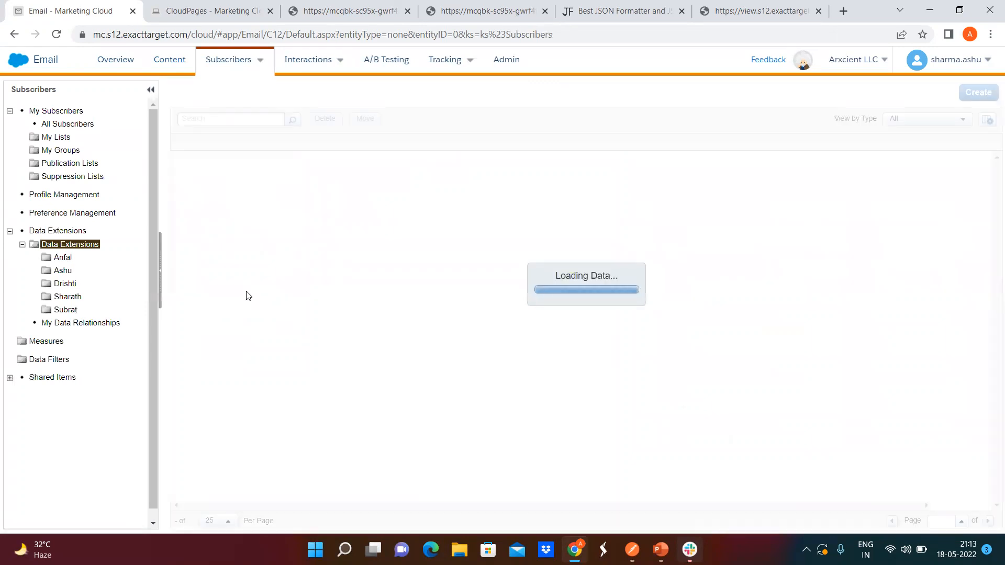
scroll(250, 328, down, 1)
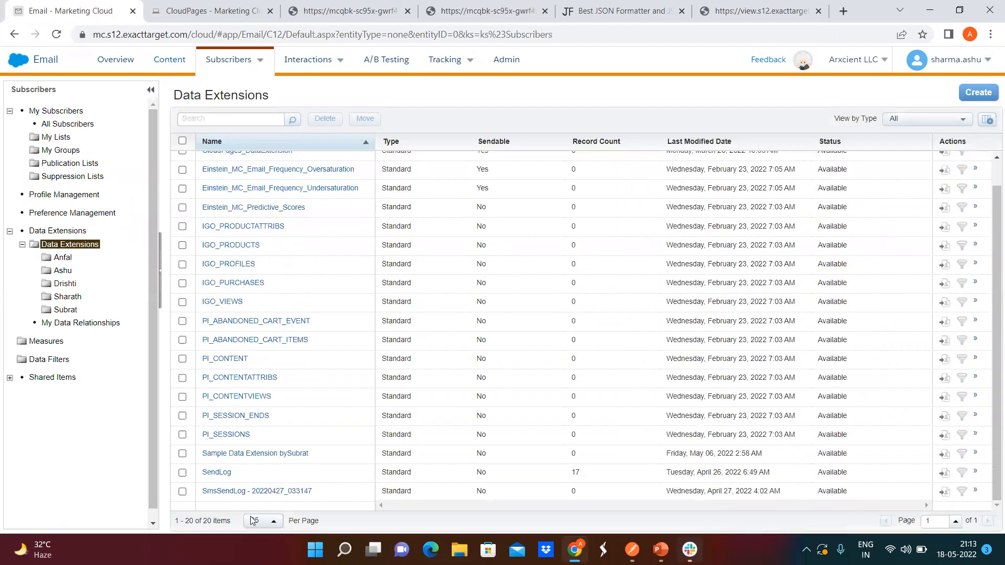
click(220, 475)
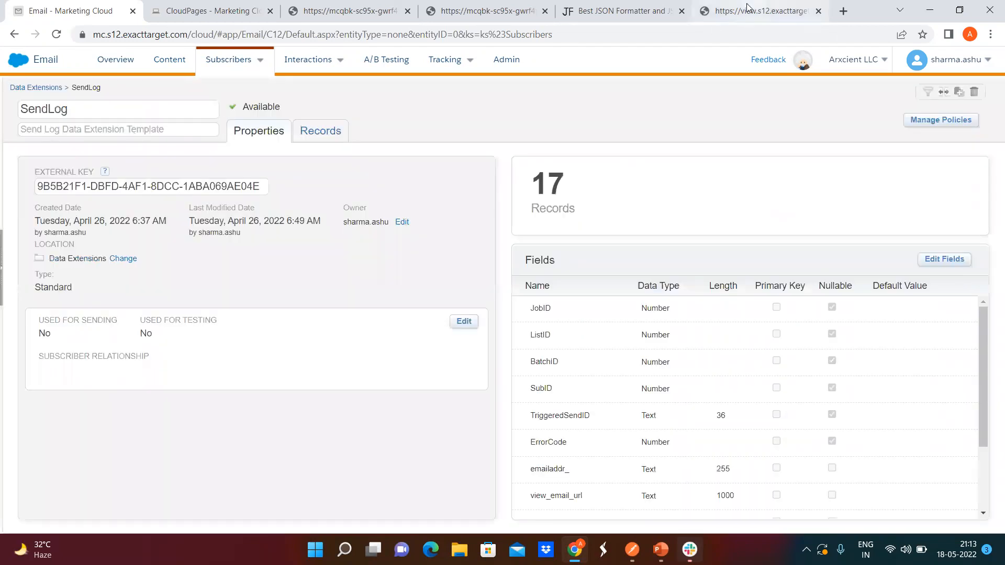
Compare the formatted JSON's CustomerKey with SendLog's external key by searching the properties page for the copied value
click(748, 8)
click(583, 19)
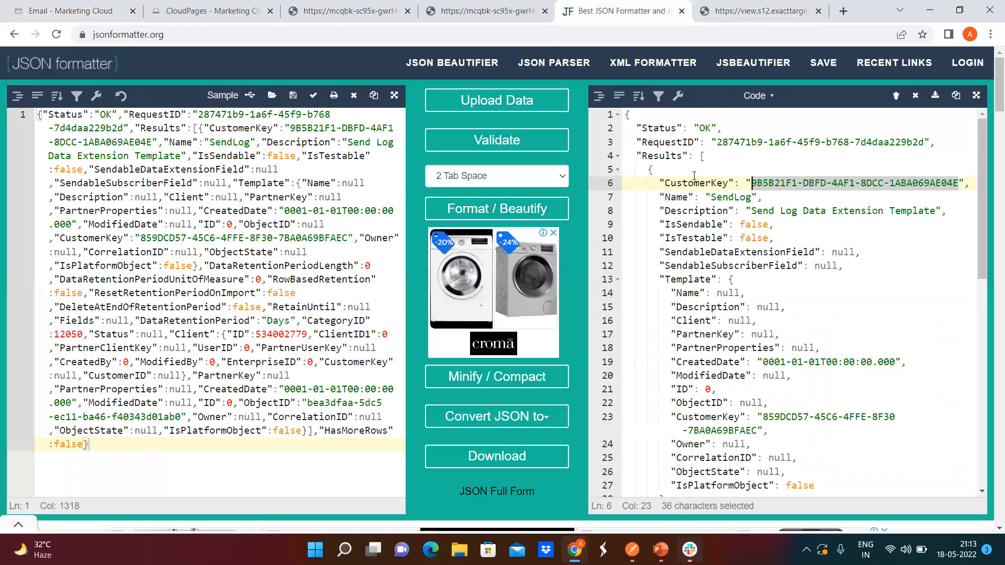
click(61, 12)
key(ctrl+f)
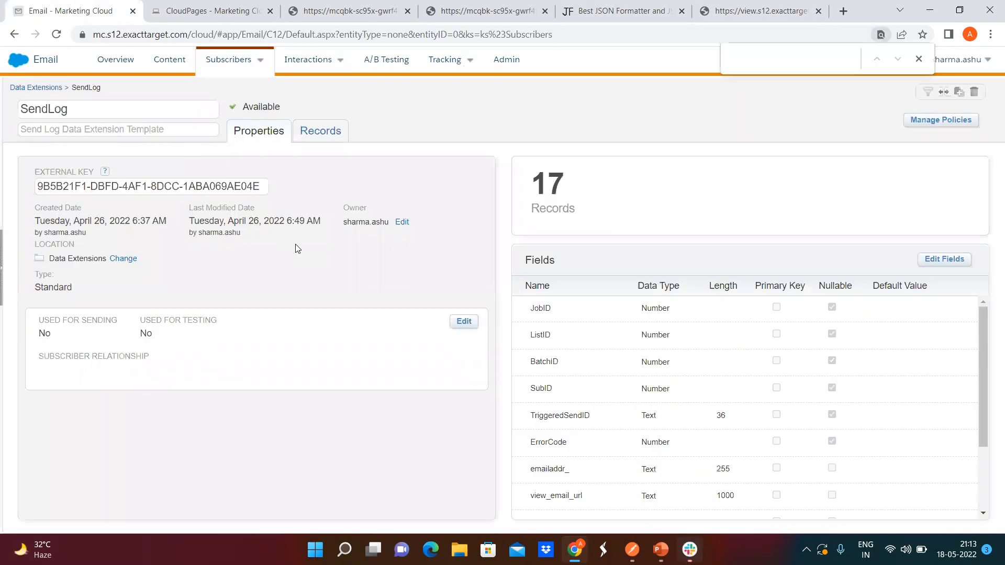
key(ctrl+v)
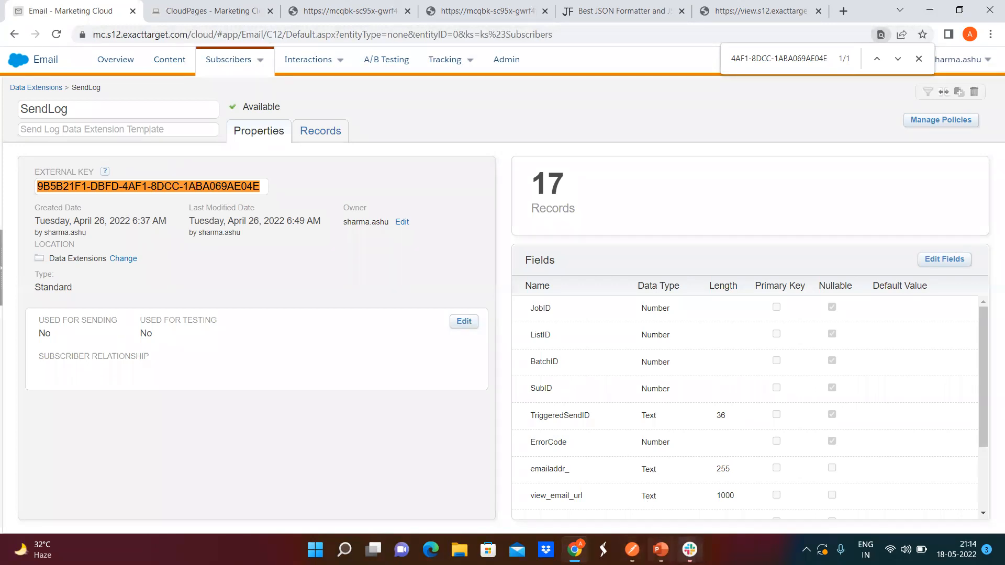
Switch to the PowerPoint slide deck and go to the closing Thank You slide 11
click(661, 549)
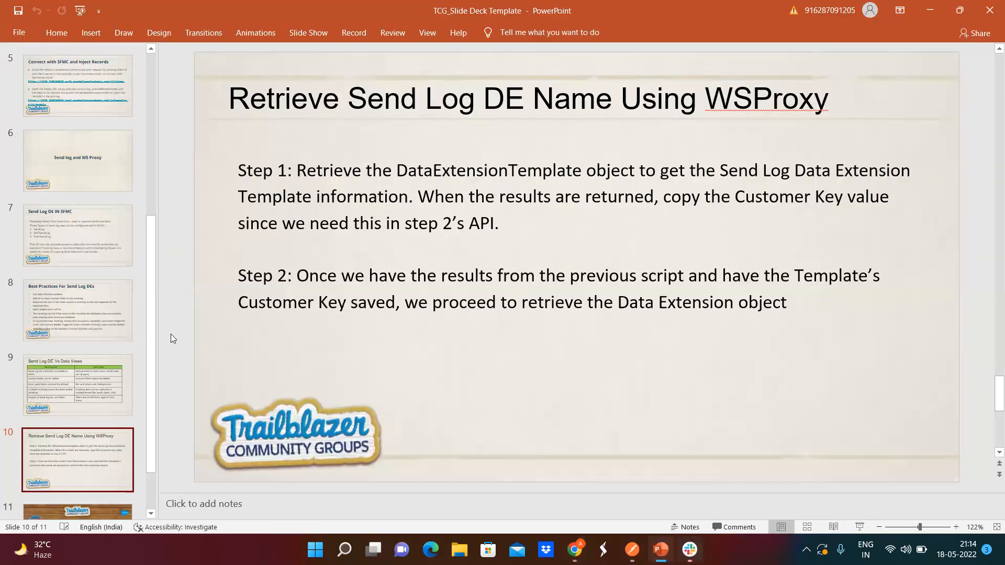
scroll(128, 345, down, 2)
click(91, 470)
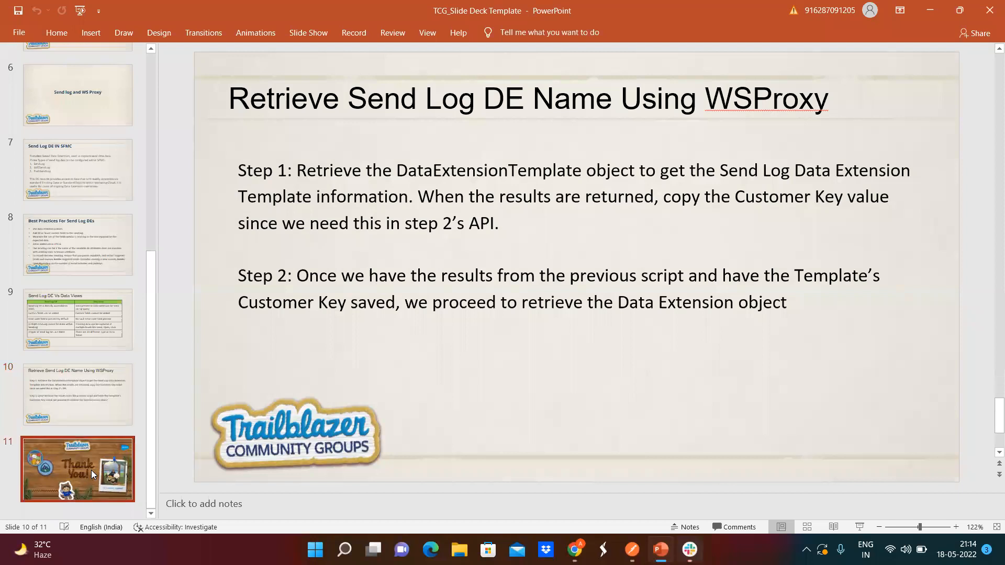